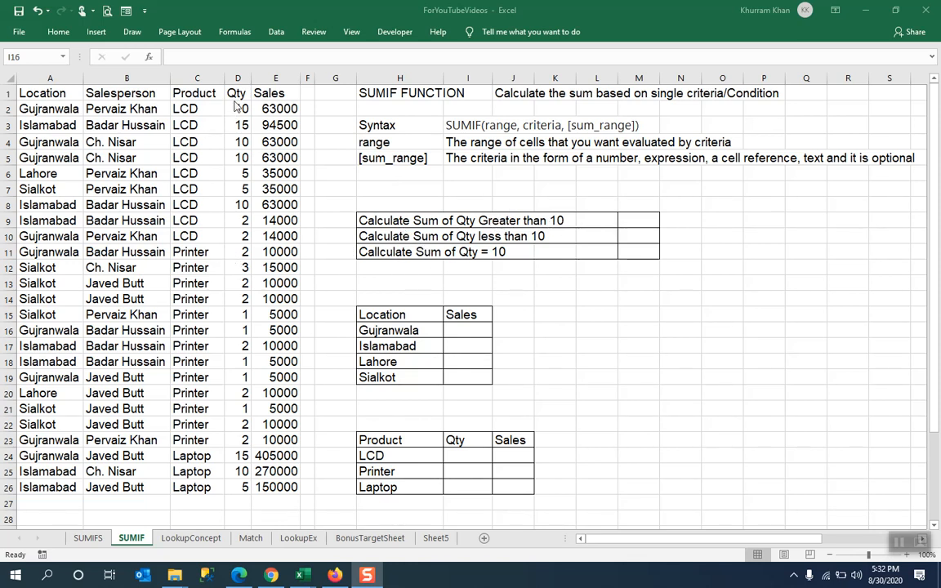
- Sum the quantities greater than 10 in cell M9 with =SUMIF(D2:D26,">10")
drag(237, 93, 235, 480)
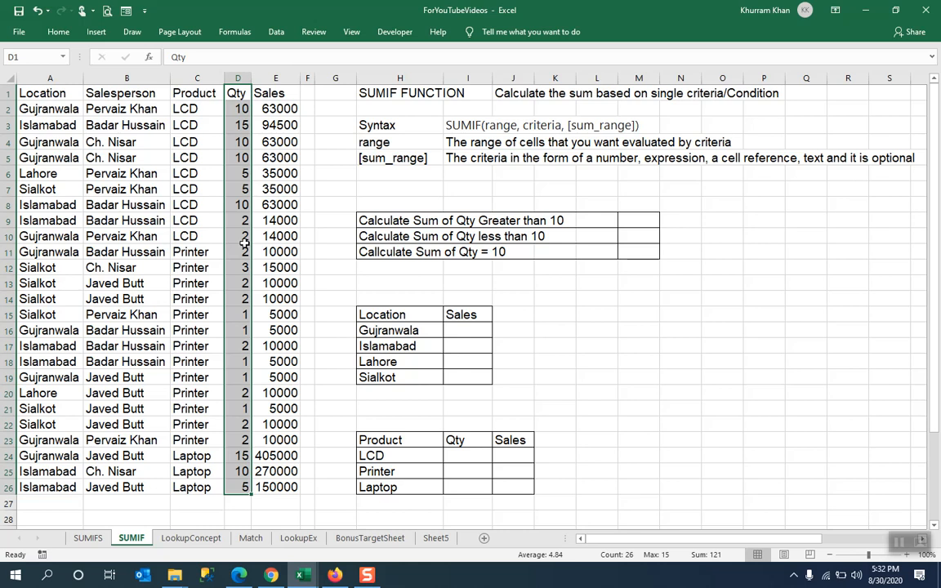
click(635, 219)
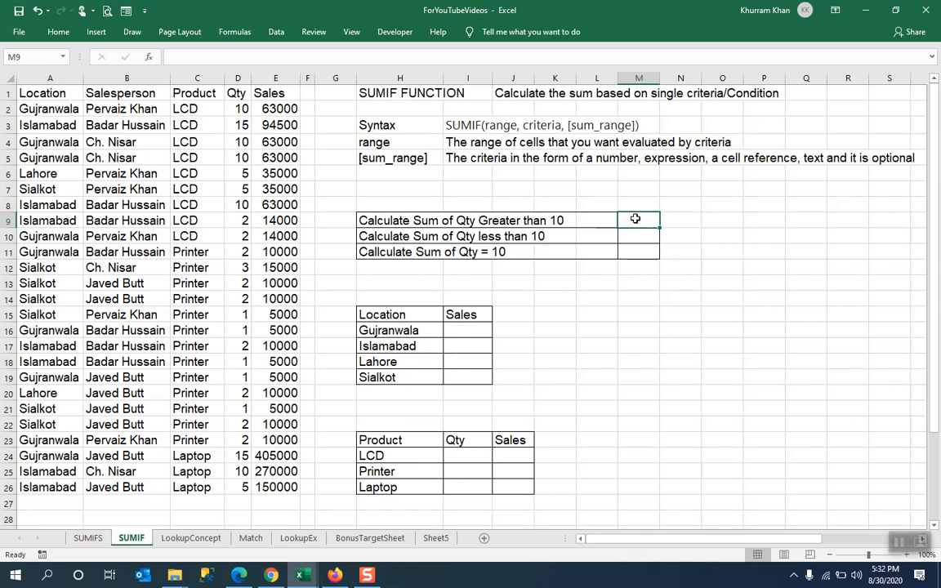
text(=)
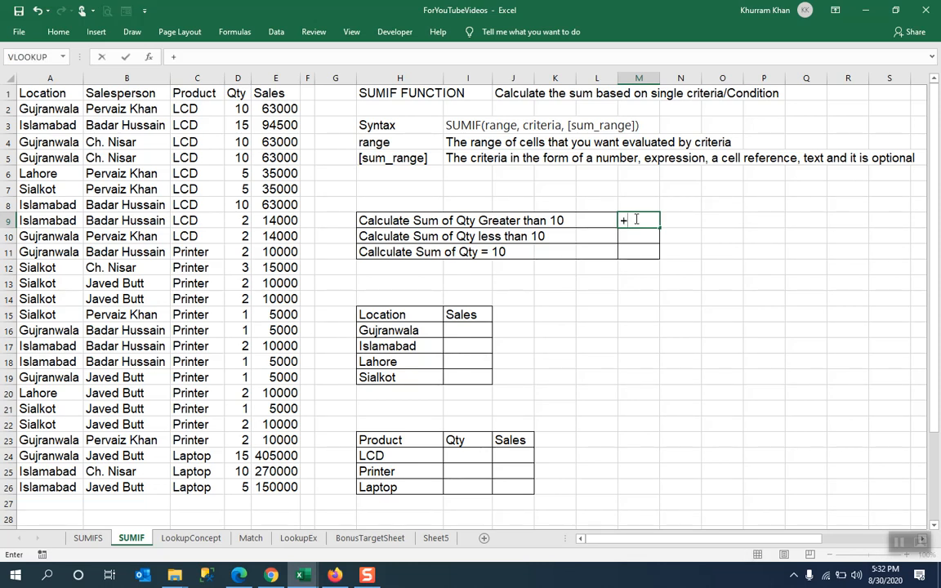
key(BackSpace)
text(=S)
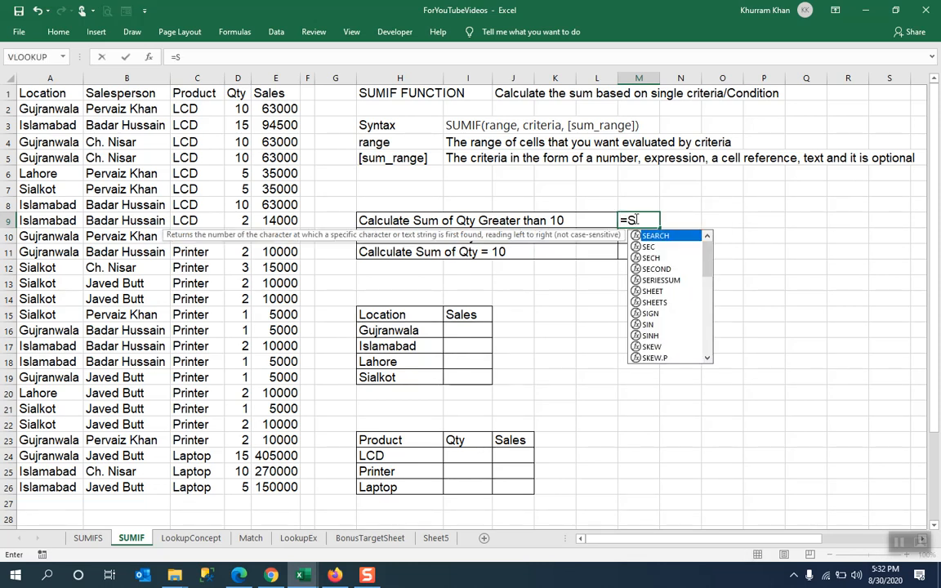
text(umif)
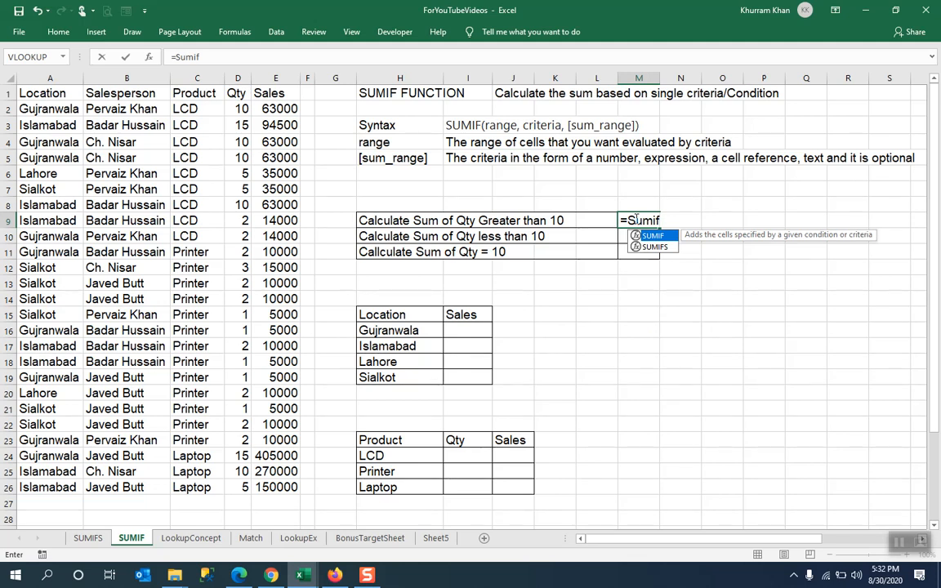
text(()
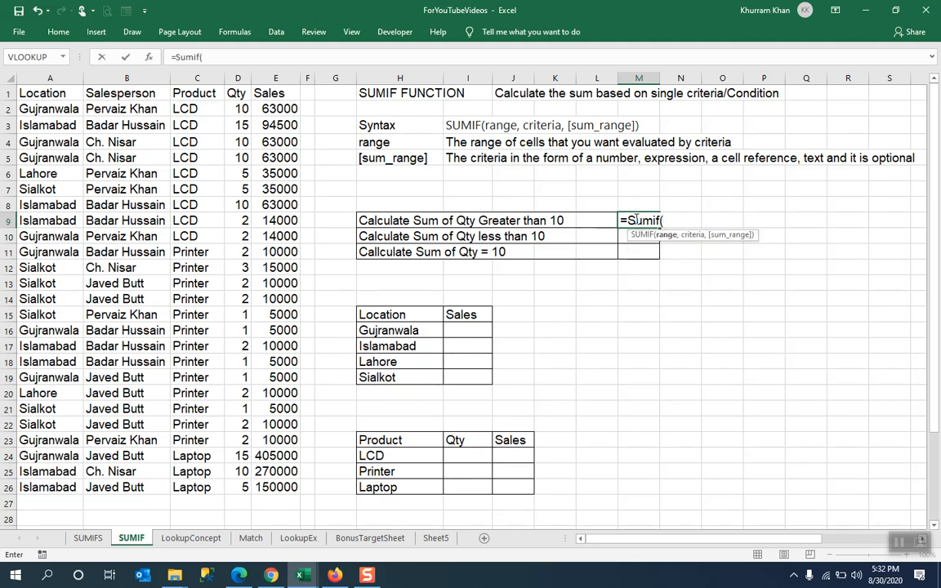
drag(237, 109, 233, 488)
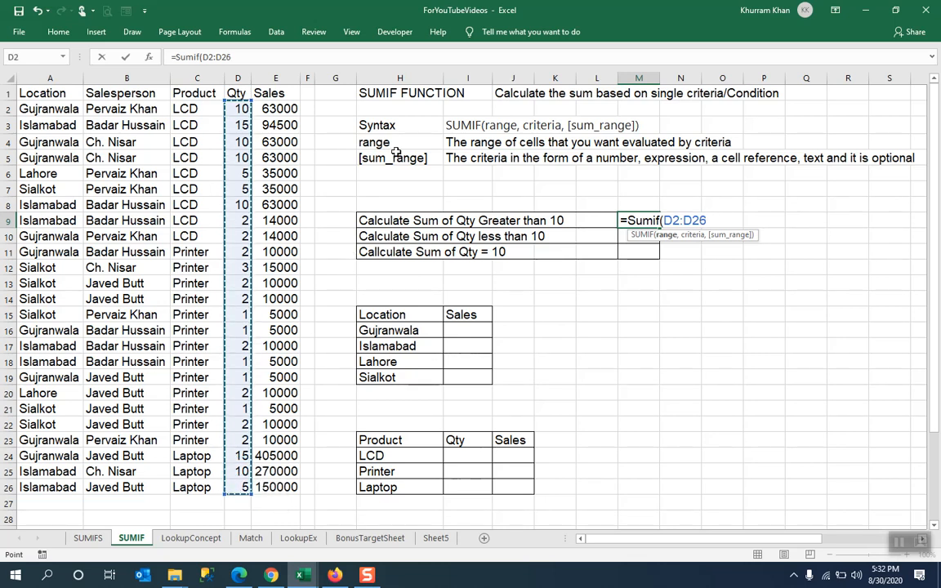
text(,">)
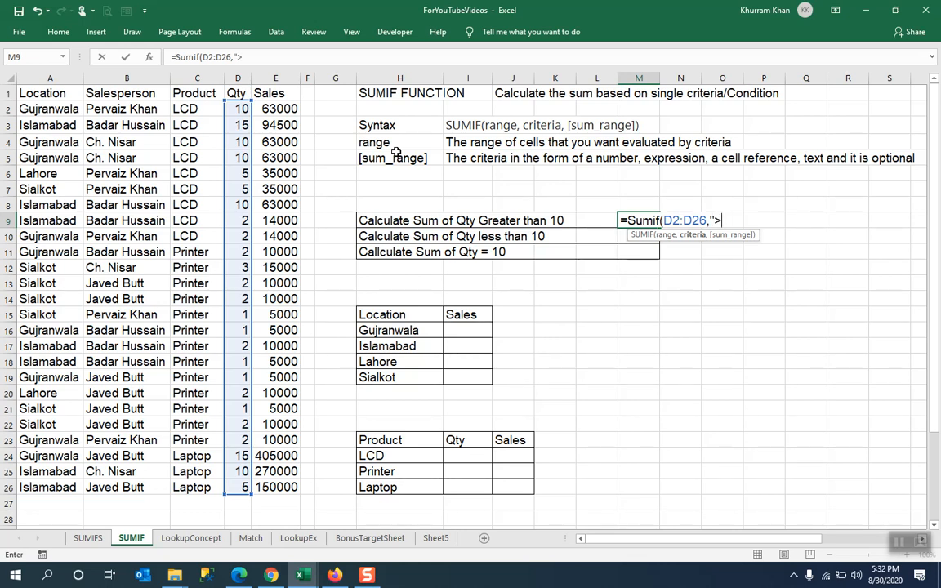
text(10 )
text())
key(Return)
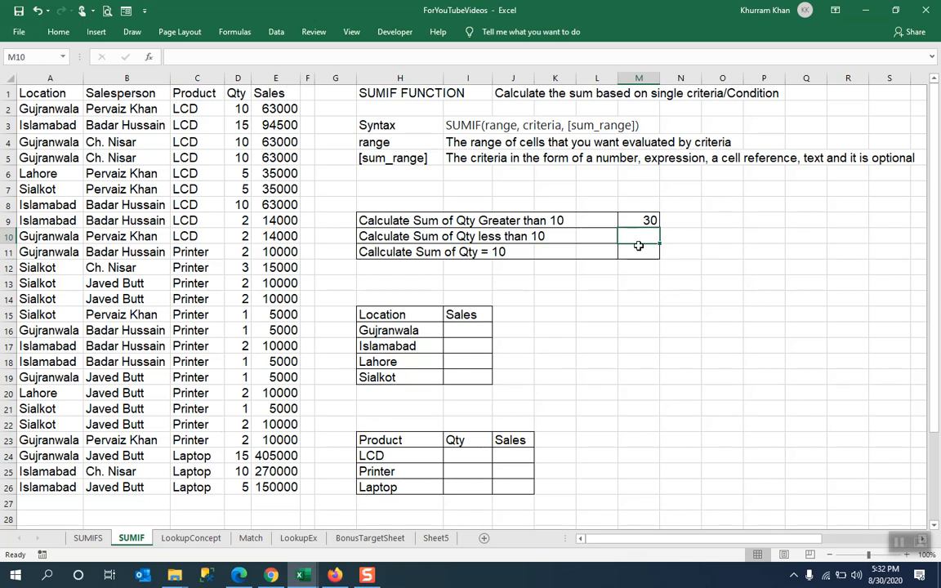
- Sum the quantities less than 10 in cell M10 with =SUMIF(D2:D26,"<10")
text(=sum)
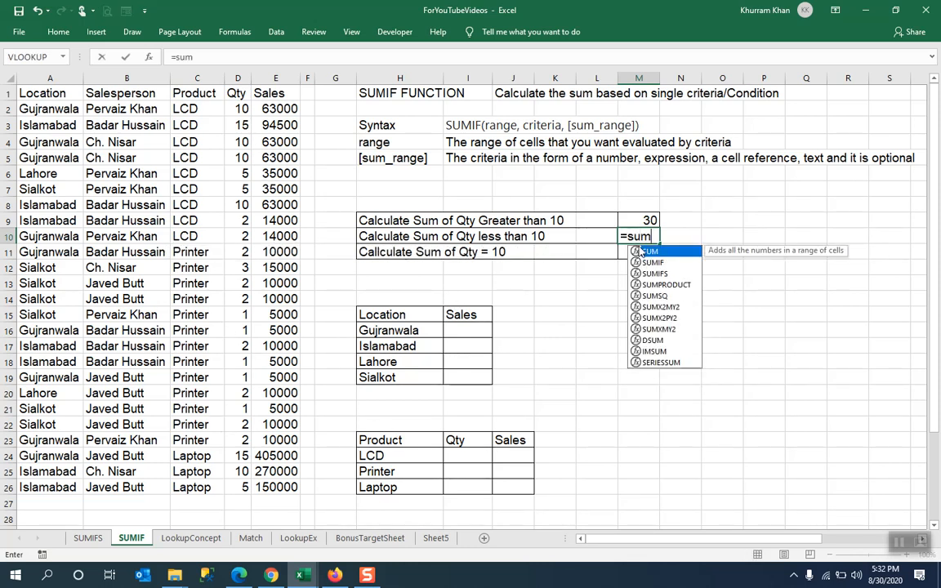
text(if()
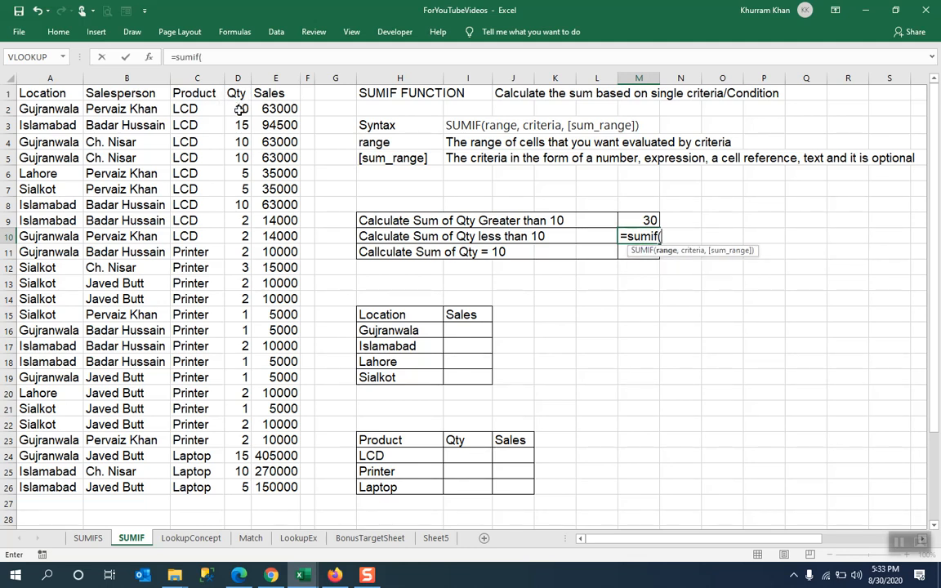
drag(237, 108, 239, 487)
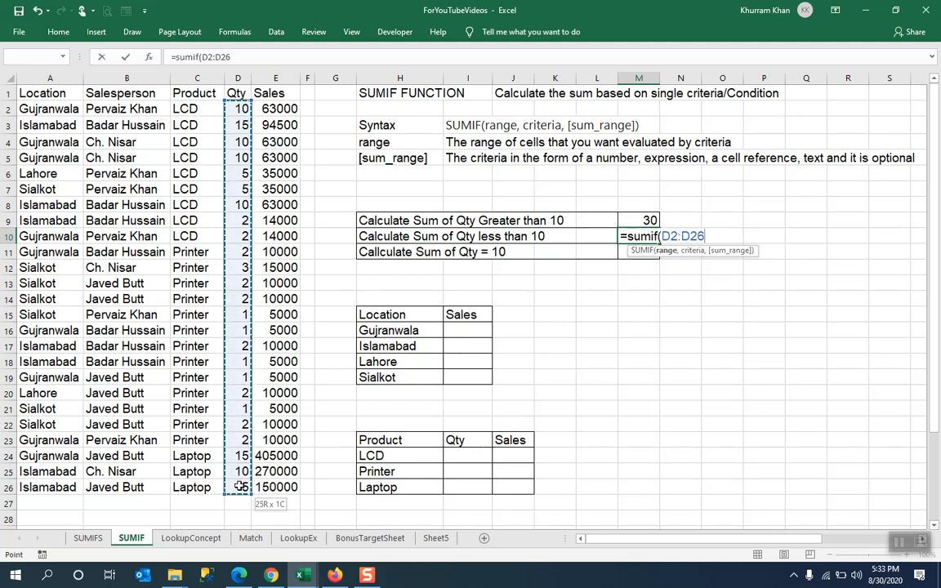
text(,"<)
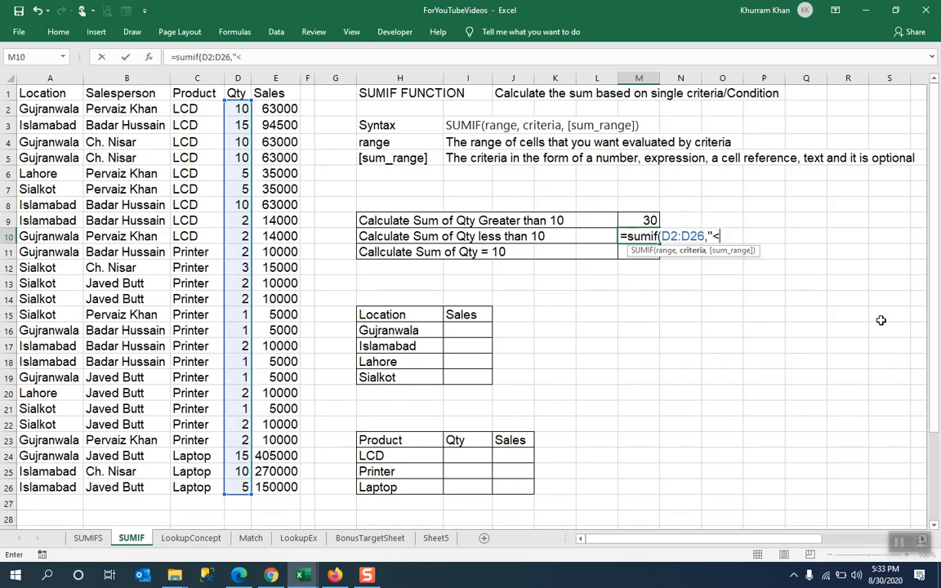
text(10"))
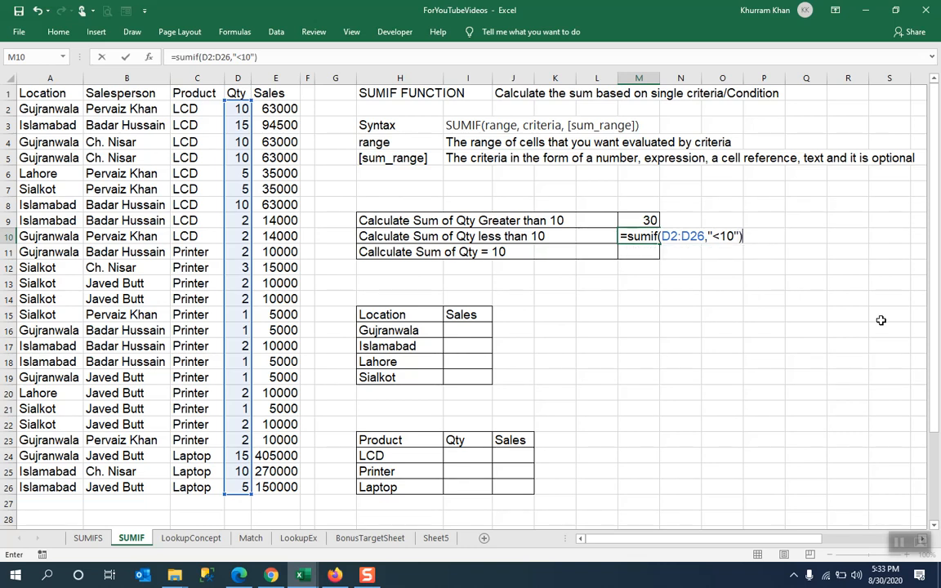
key(Return)
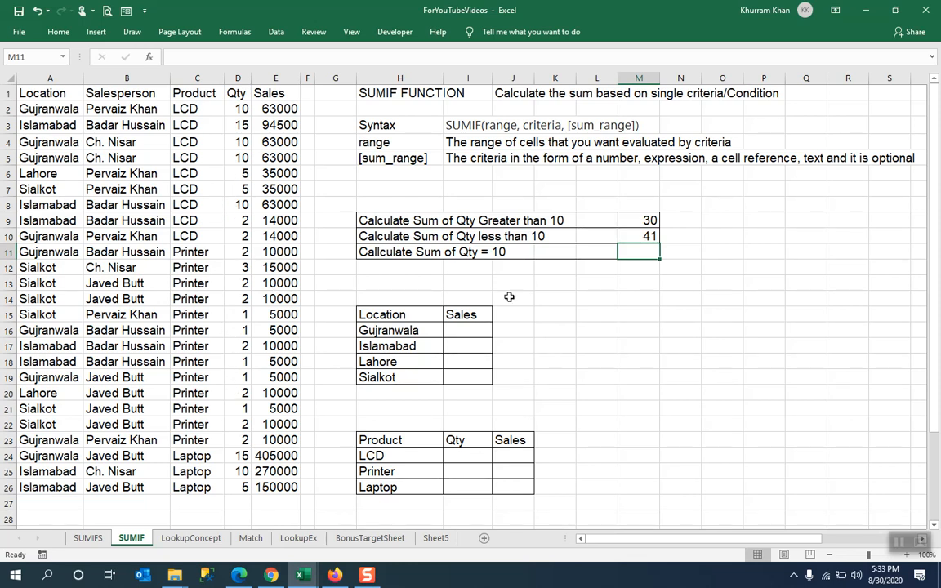
- Sum the quantities equal to 10 in cell M11 with =SUMIF(D2:D26,"=10")
text(=)
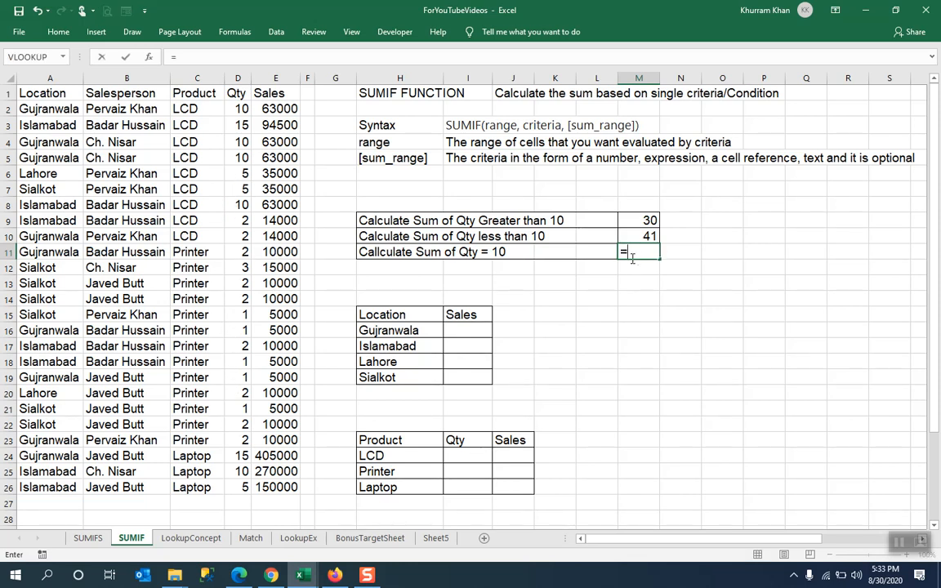
text(sumif)
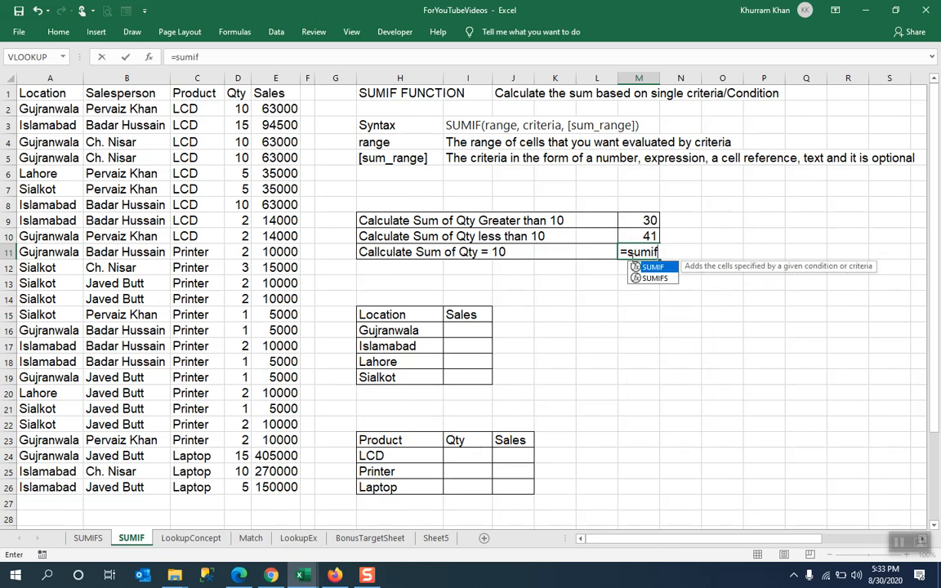
text(()
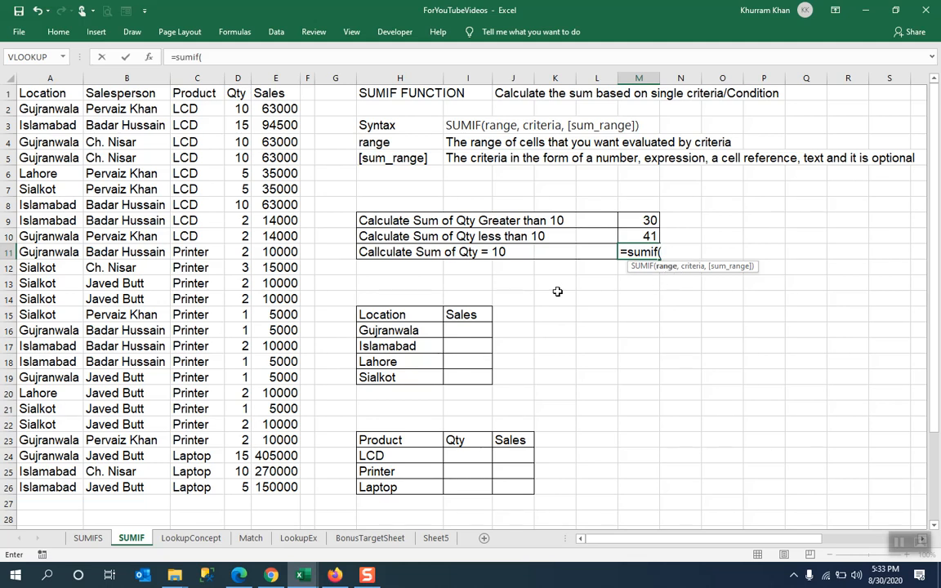
drag(238, 109, 239, 487)
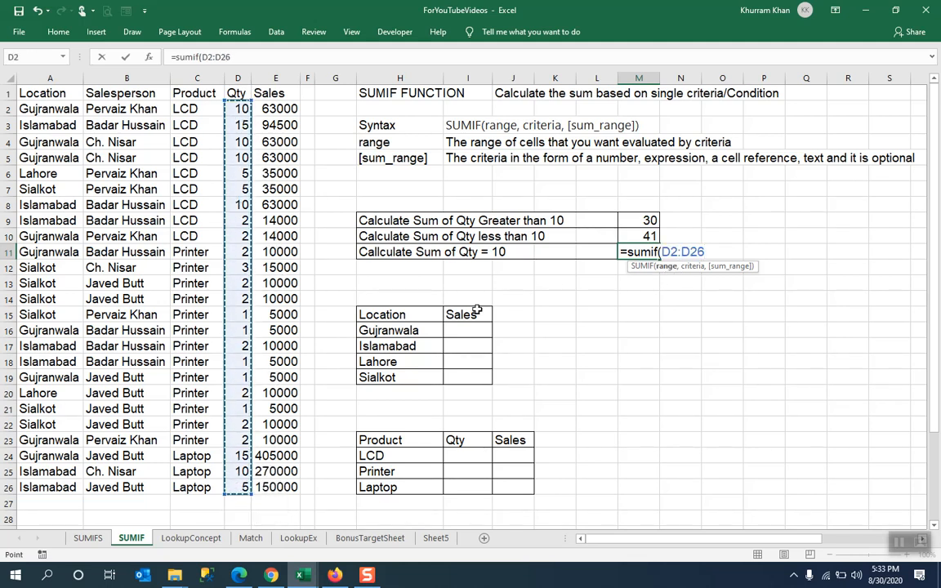
text(,)
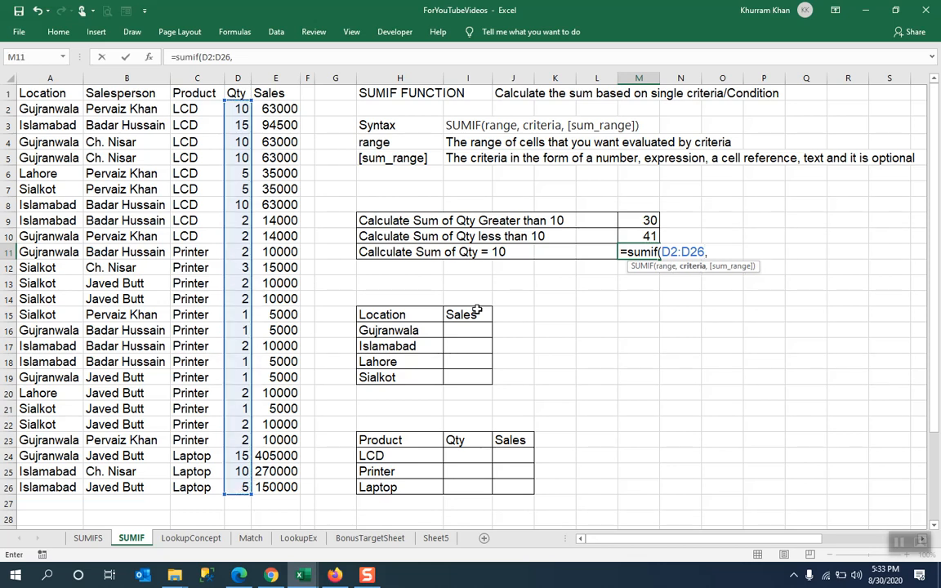
text("=10"))
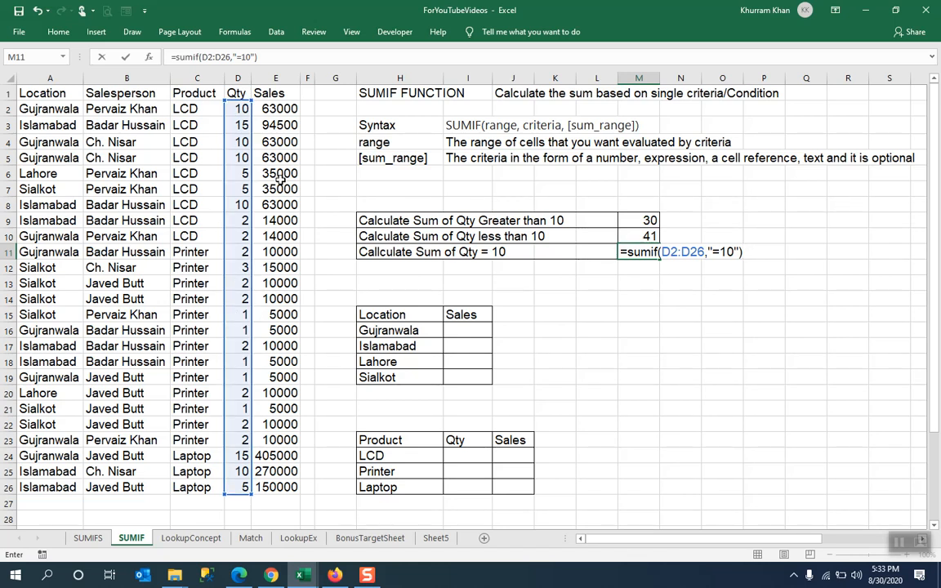
key(Return)
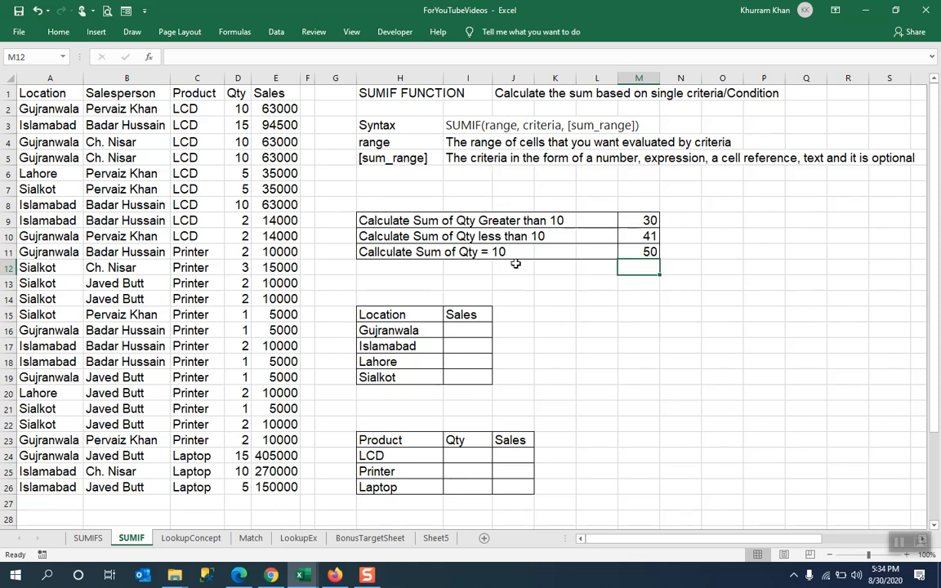
- Start a SUMIF formula in cell I16 with the location cells as the absolute criteria range $A$2:$A$26
click(36, 77)
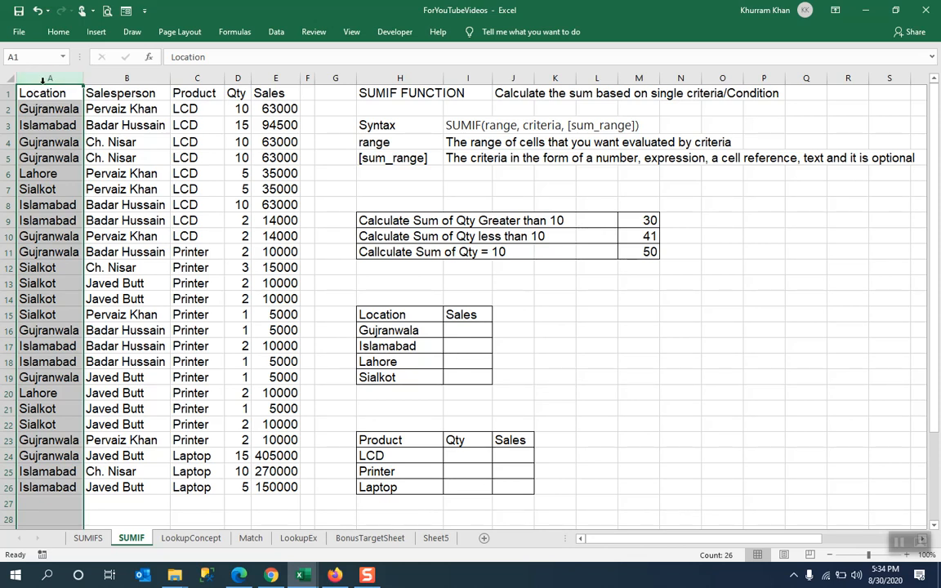
ctrl+click(273, 78)
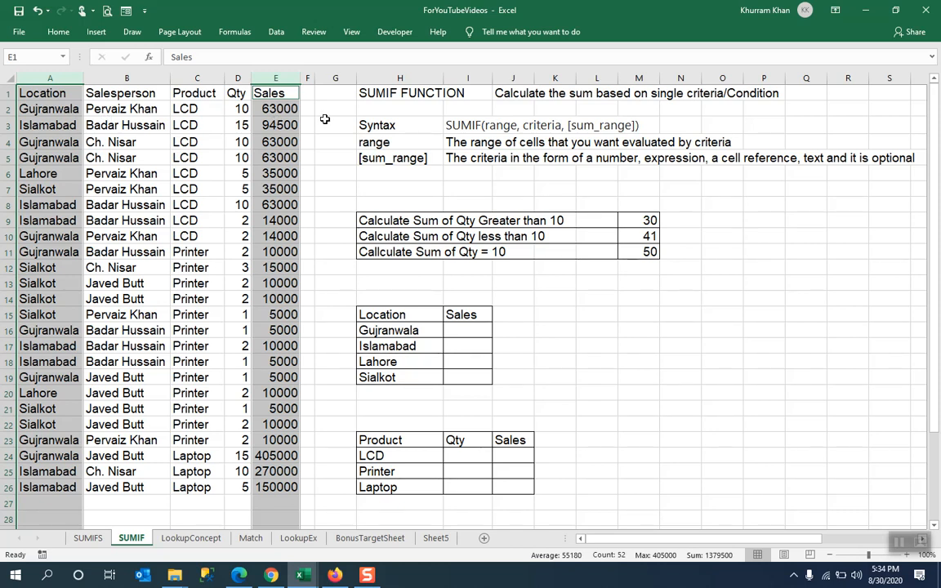
click(462, 332)
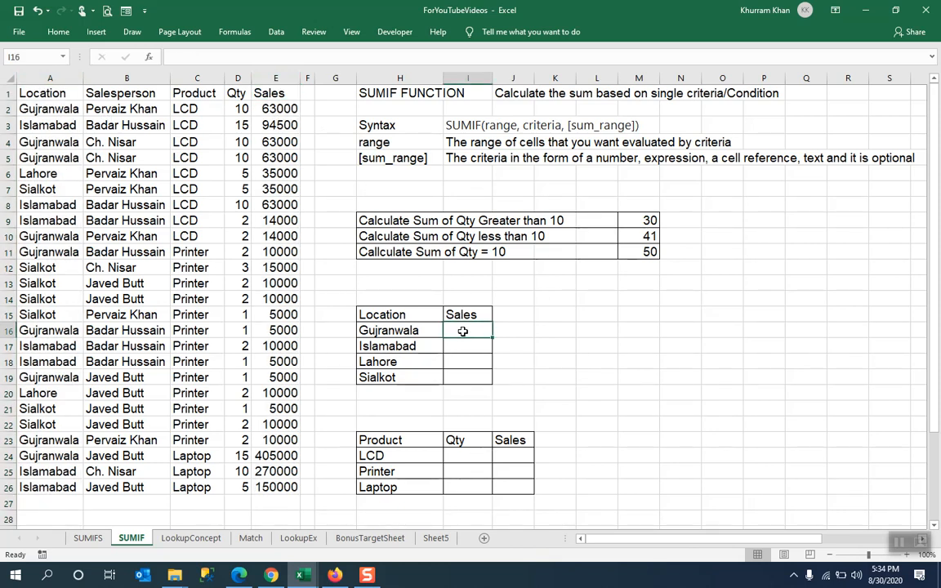
text(=)
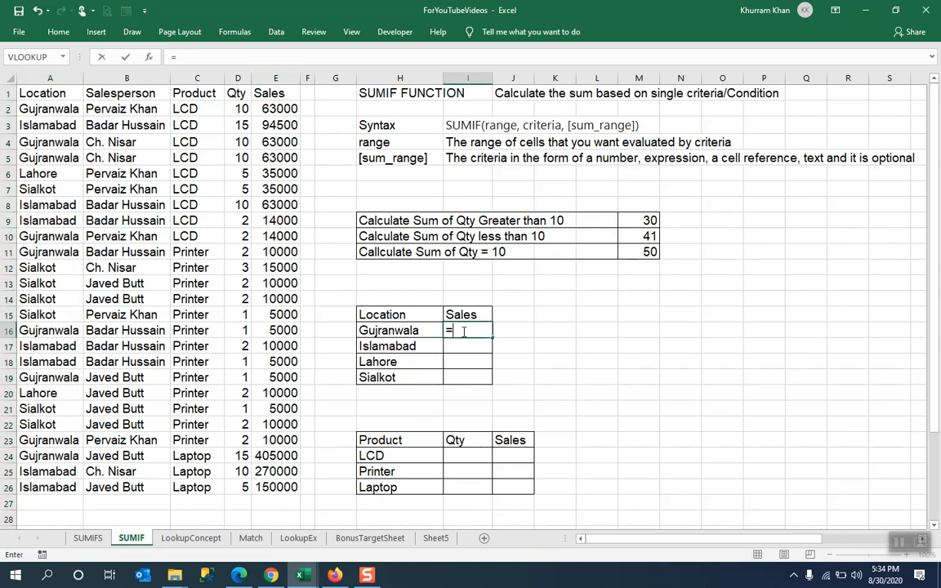
text(sum)
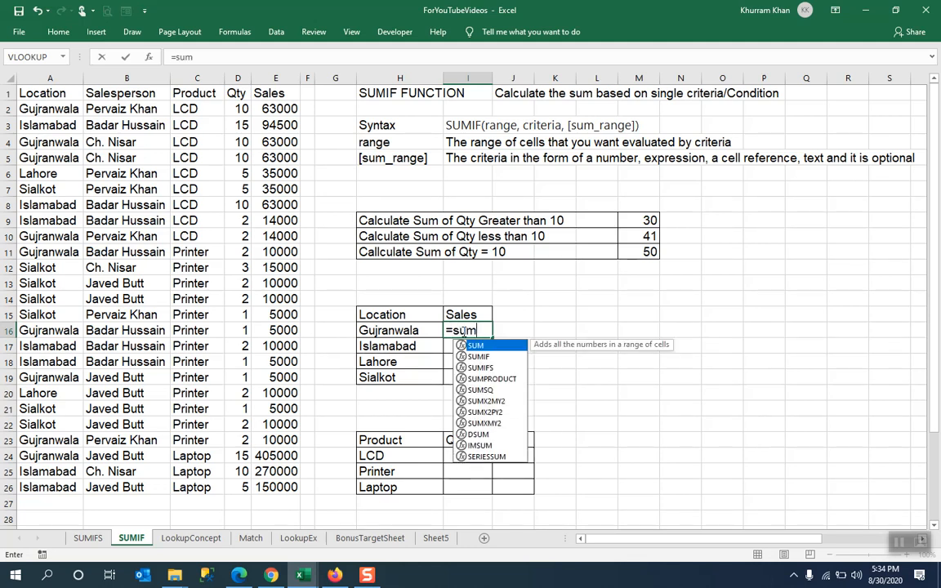
text(if)
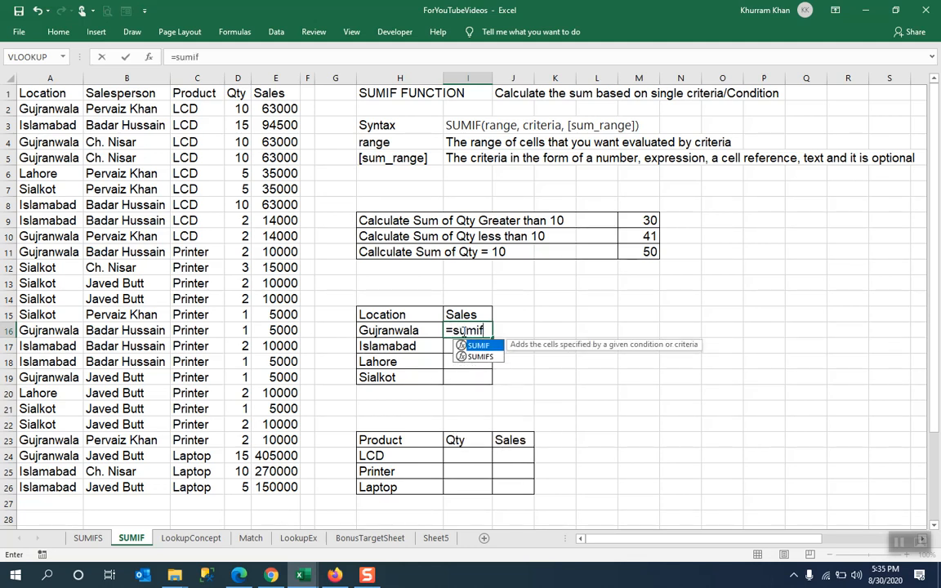
text(()
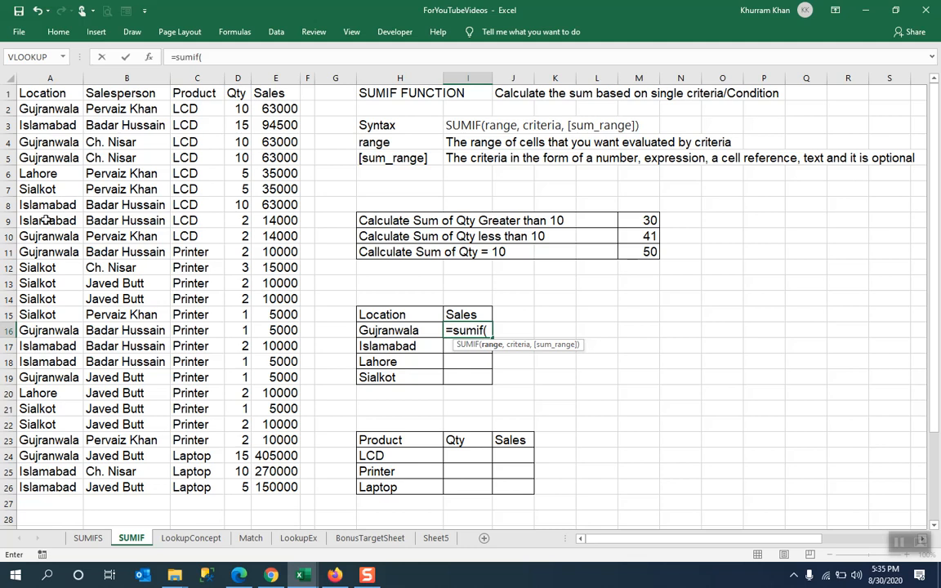
drag(57, 109, 36, 472)
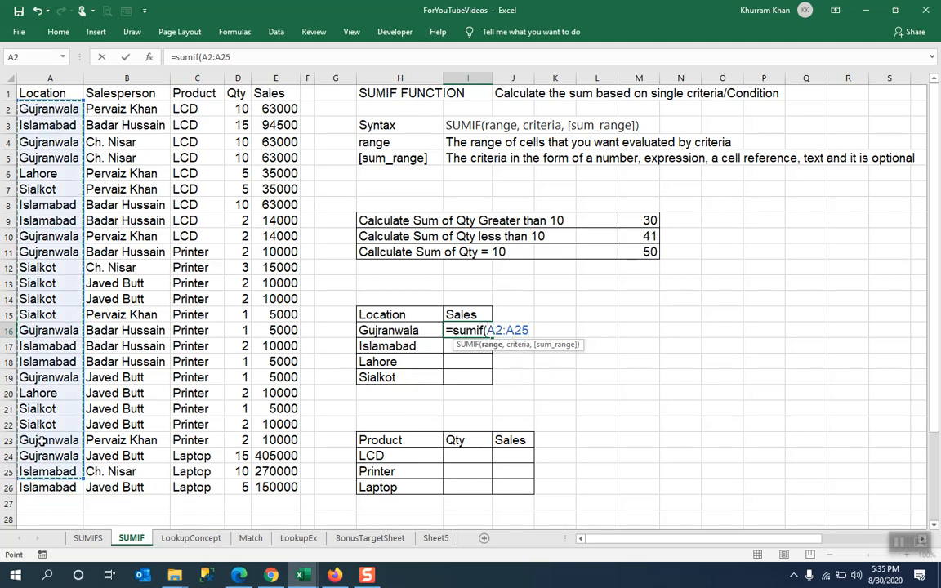
drag(52, 121, 46, 482)
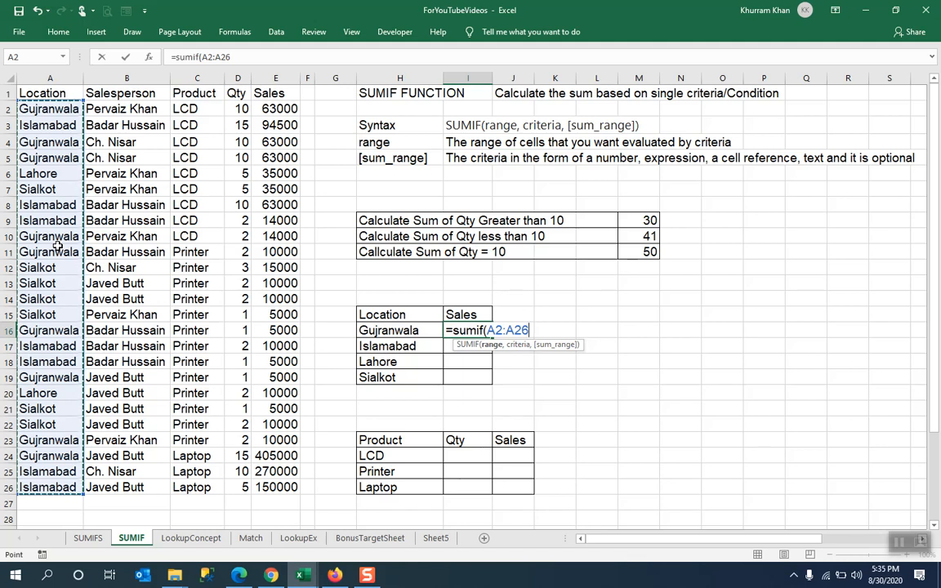
key(F4)
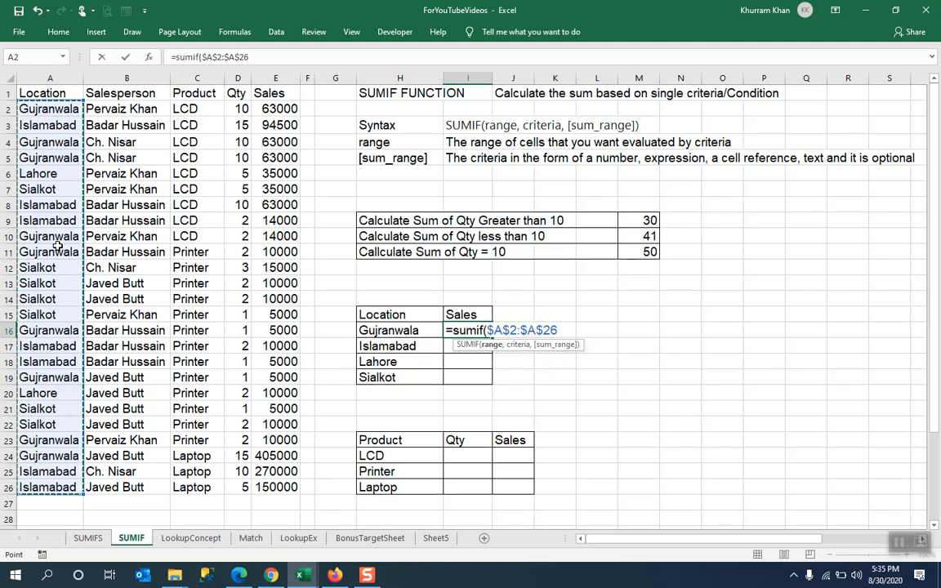
text(,)
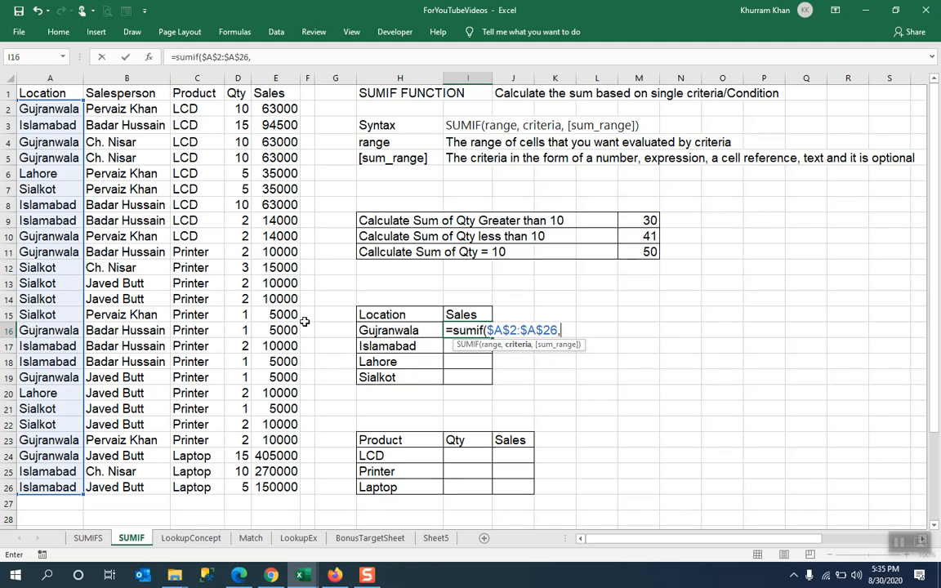
- Complete the I16 formula with criterion H16 and absolute sum range $E$2:$E$26, and fill it down to I19
click(390, 330)
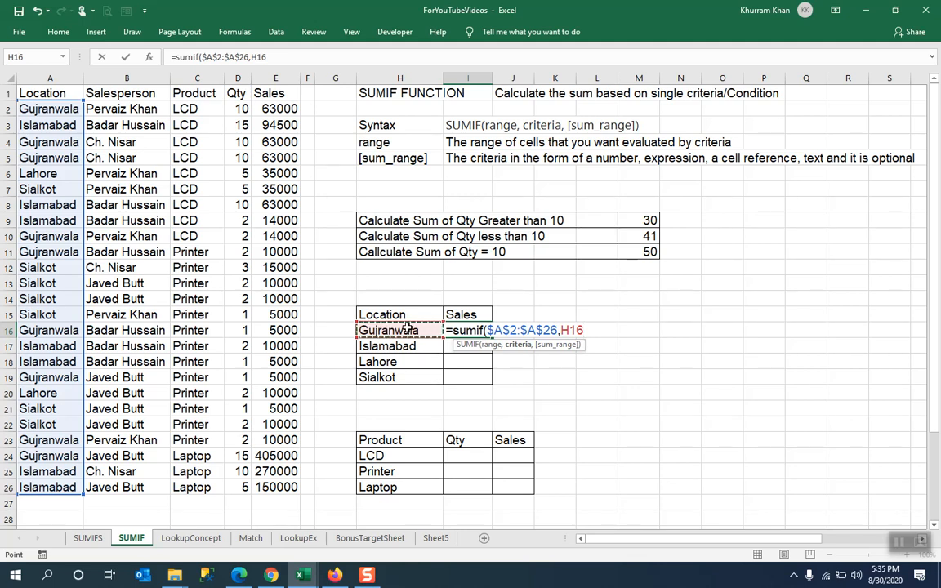
text(,)
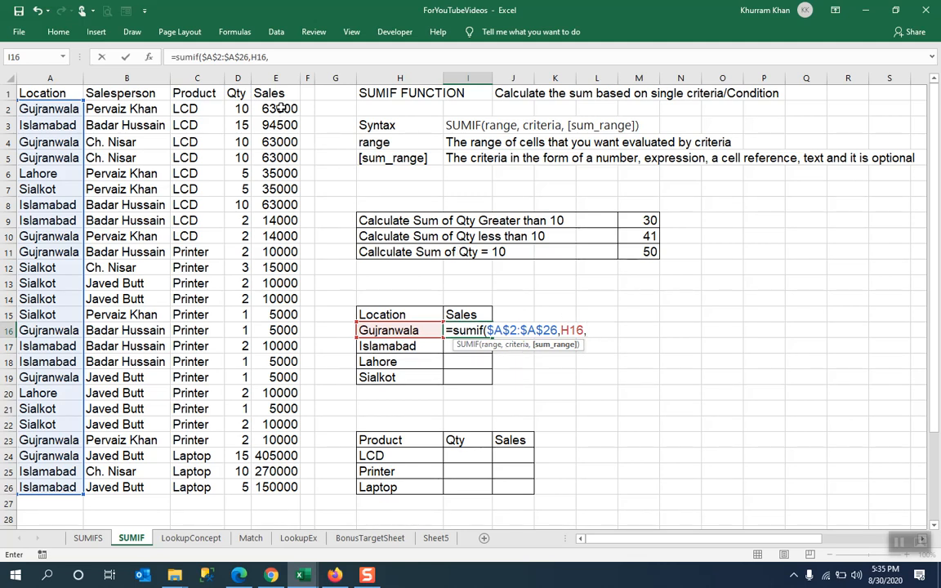
drag(280, 107, 265, 487)
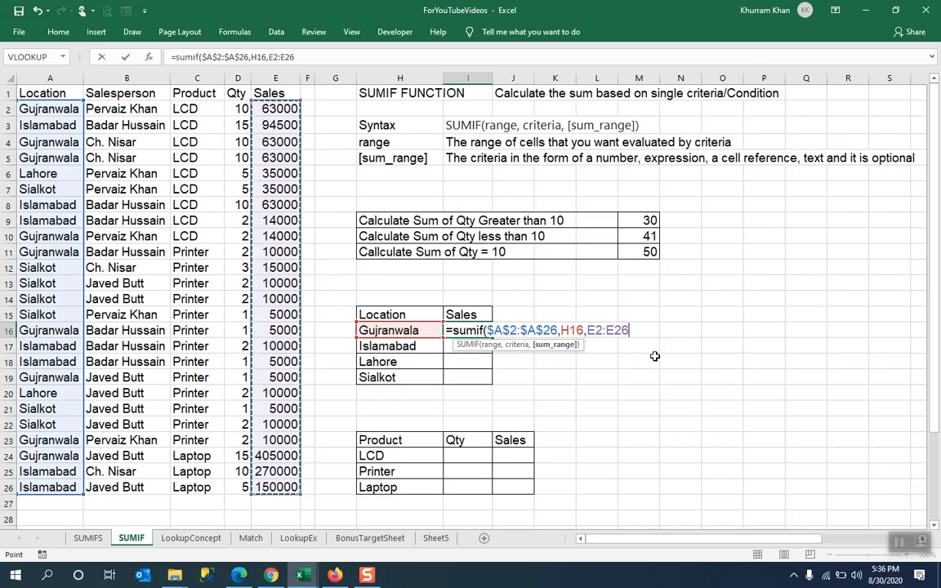
key(F4)
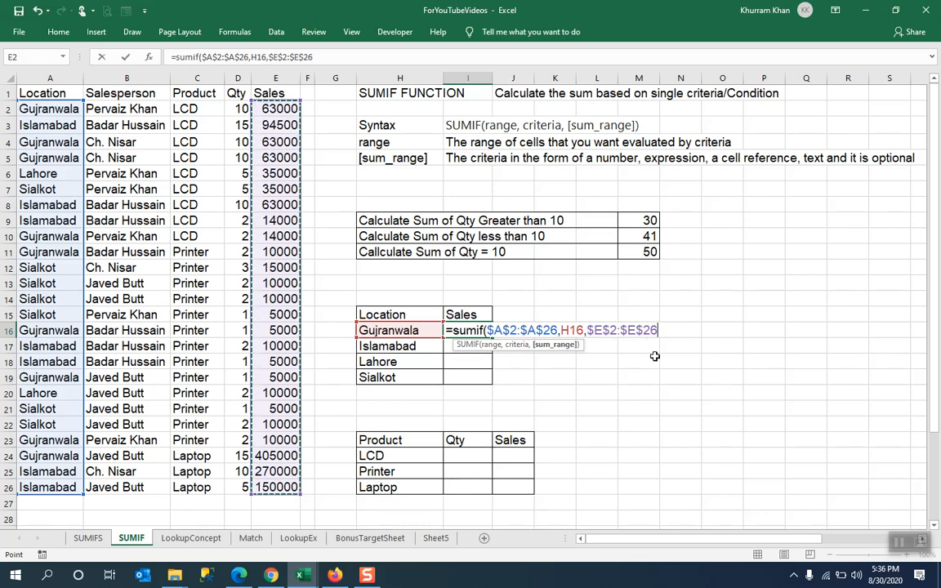
text())
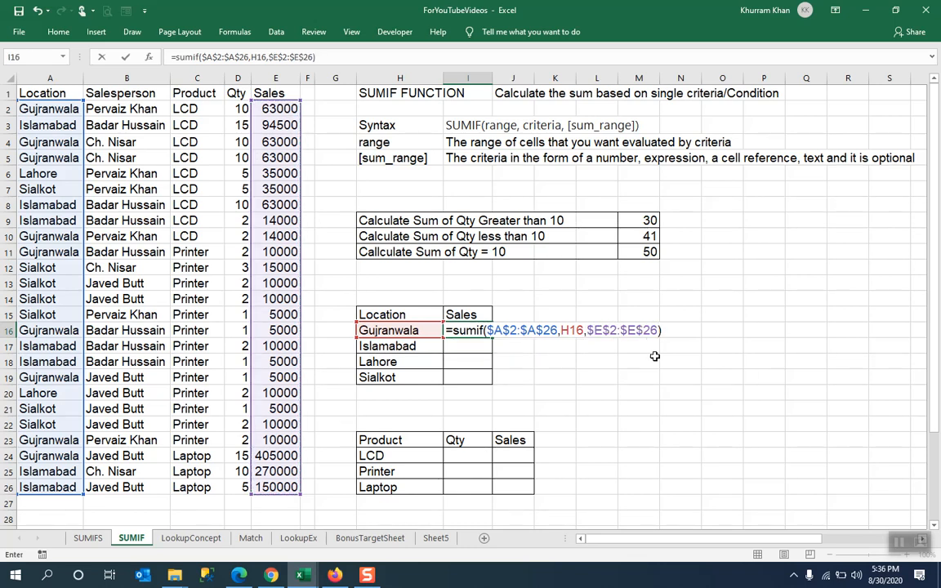
key(Return)
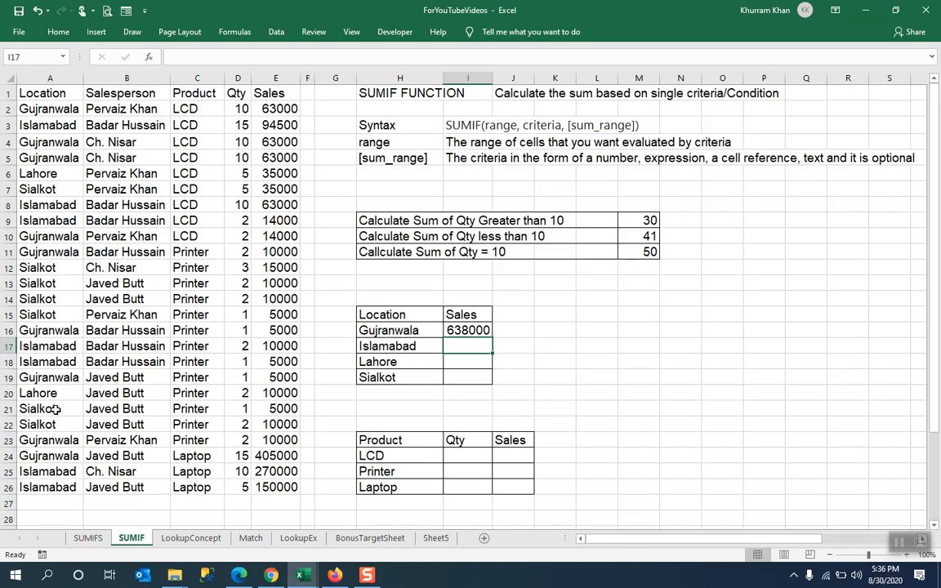
click(468, 330)
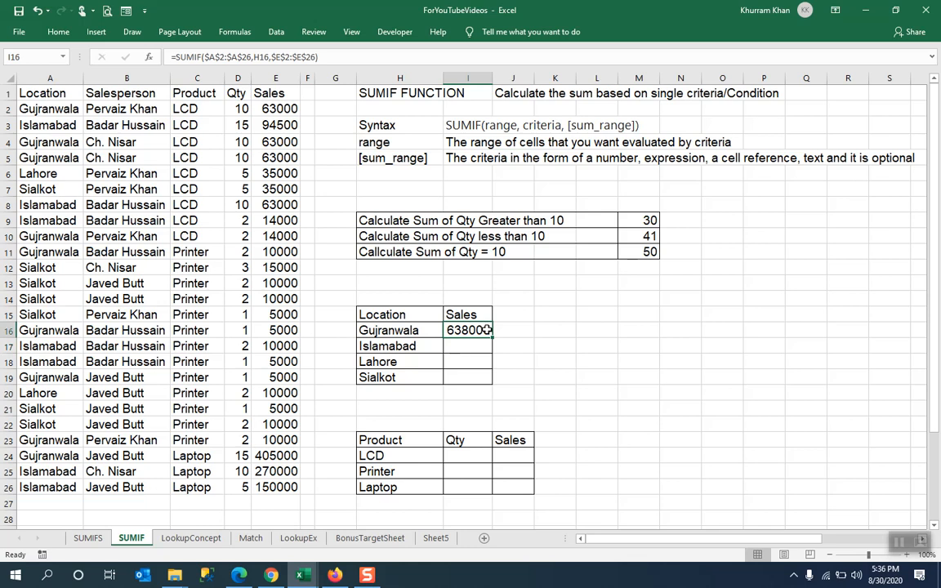
drag(493, 335, 515, 379)
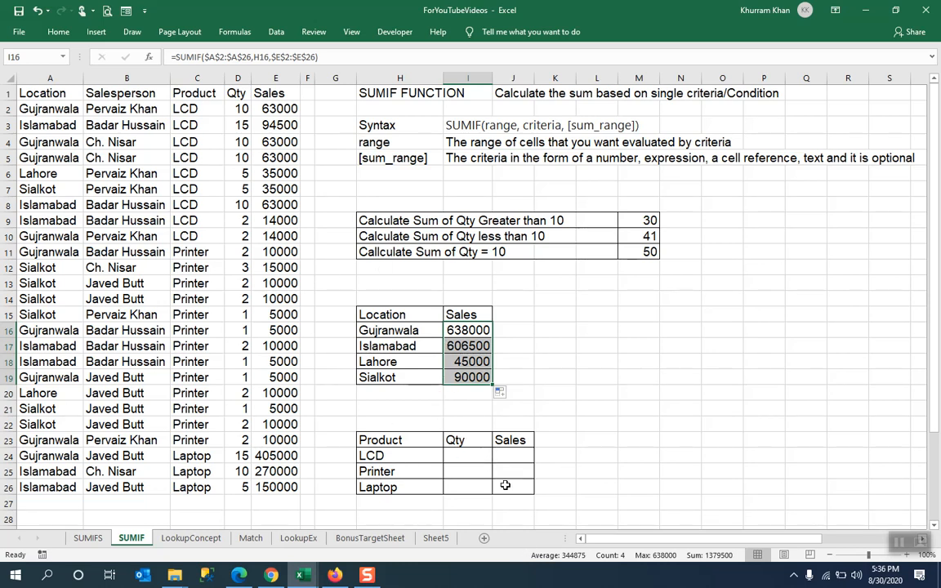
- Sum the LCD quantities in cell I24 with =SUMIF($C$2:$C$26,H24,D2:D26)
click(471, 455)
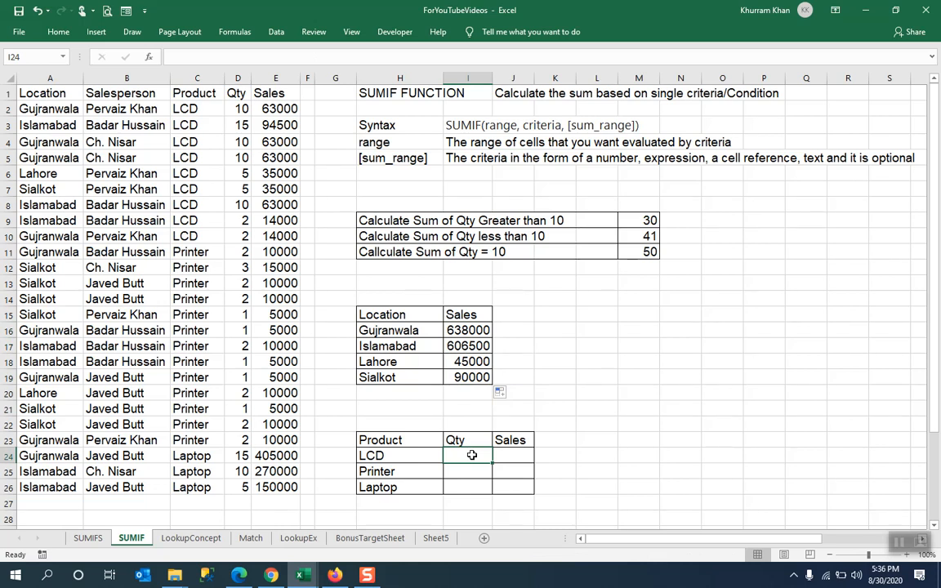
text(=sumif)
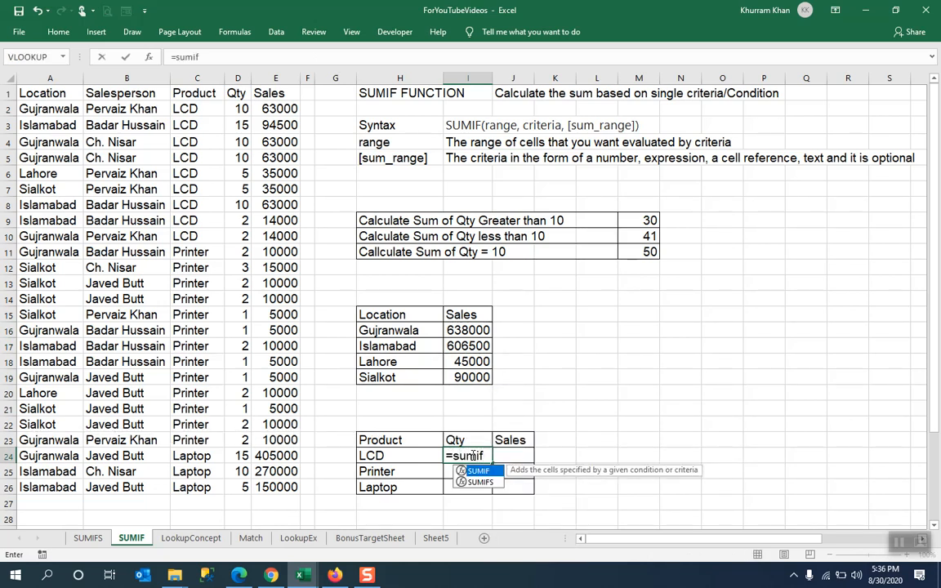
text(()
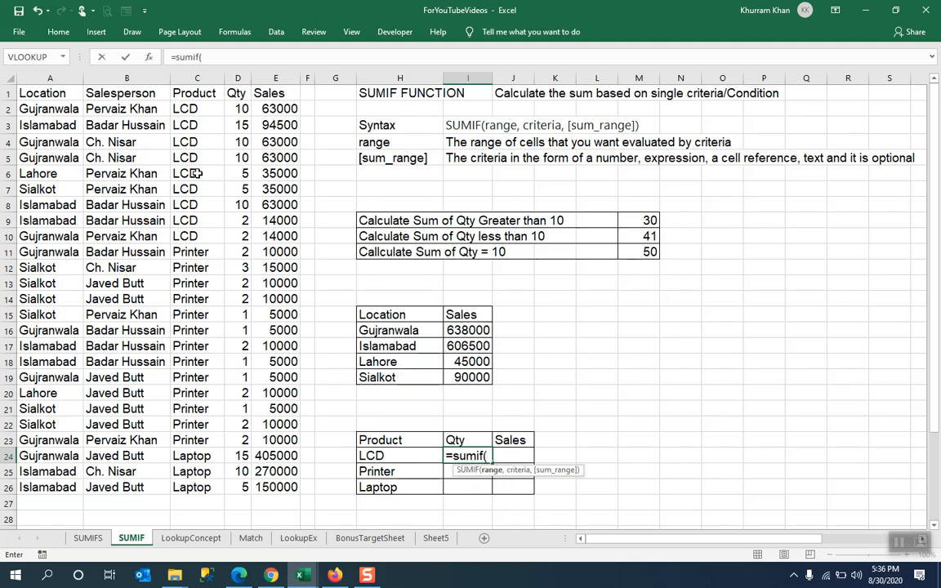
drag(176, 113, 191, 485)
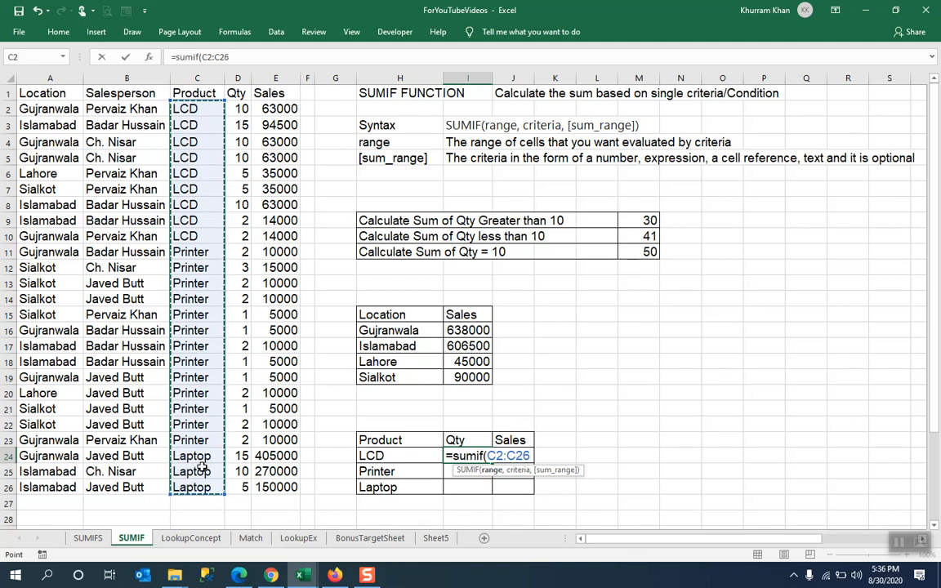
key(F4)
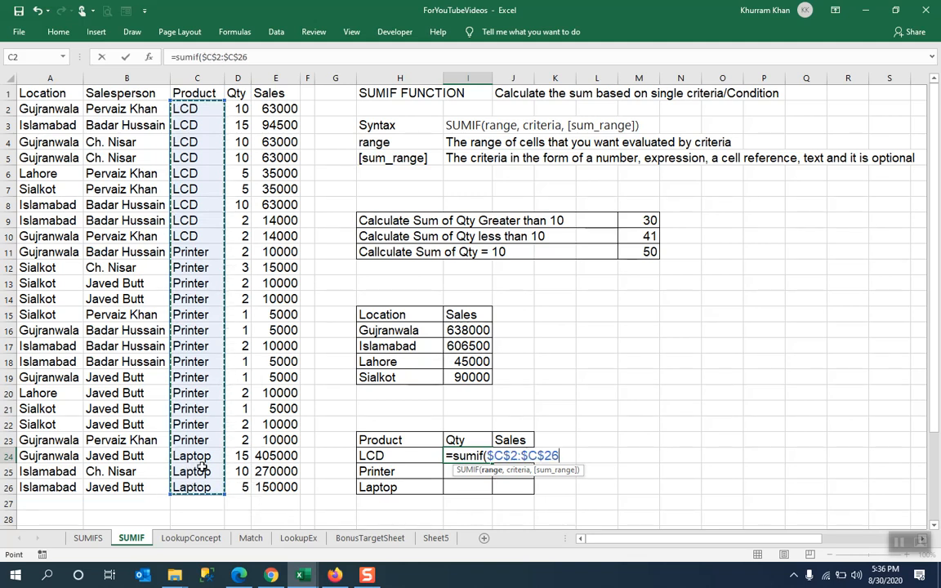
text(,)
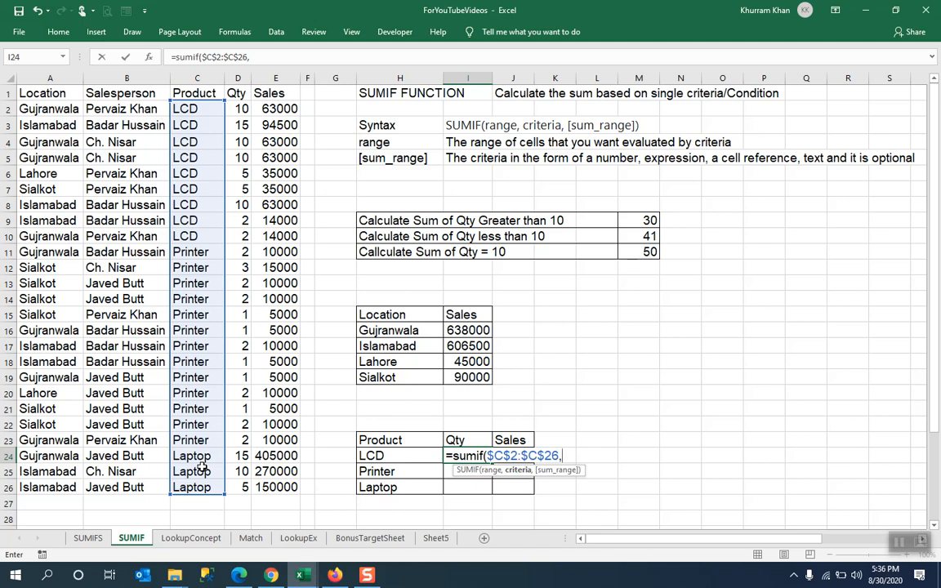
click(395, 456)
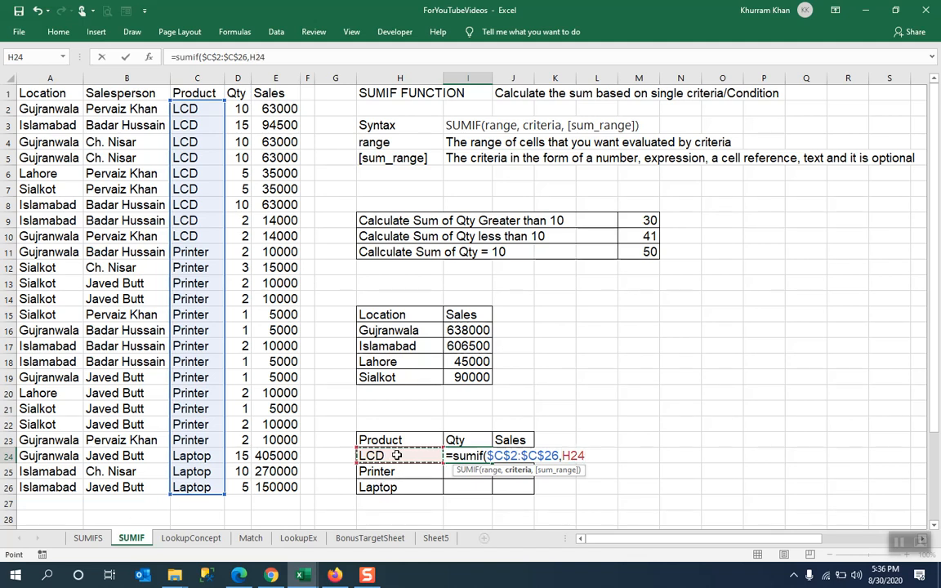
text(,)
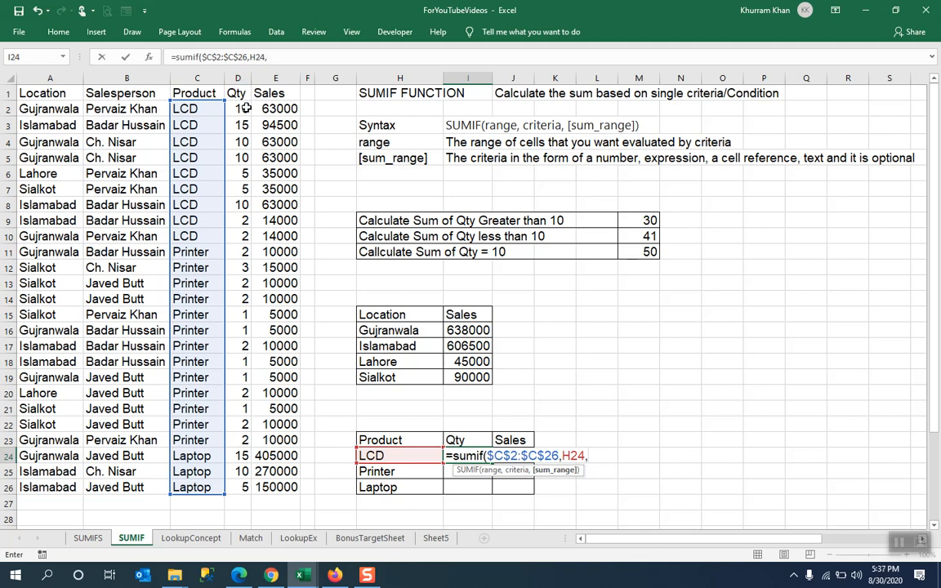
drag(241, 109, 232, 487)
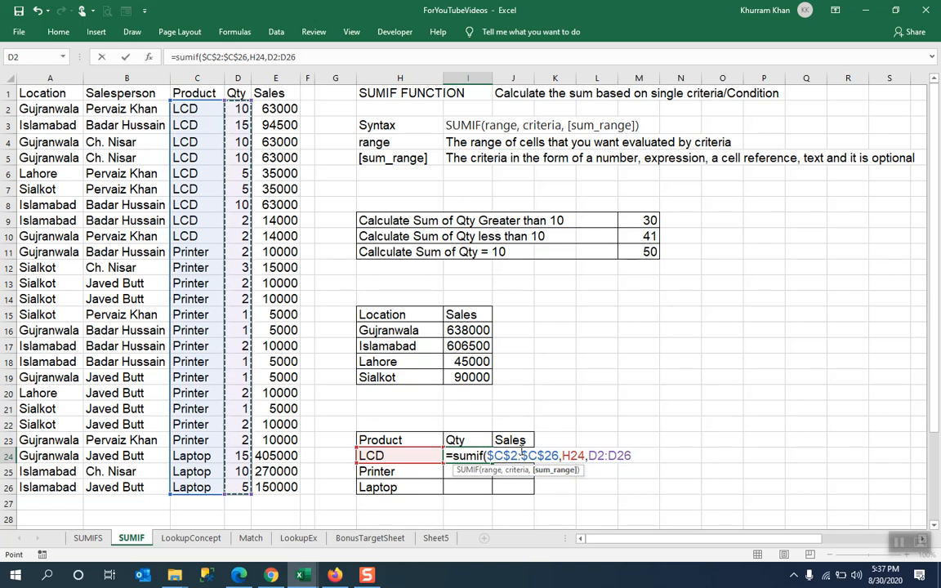
key(Return)
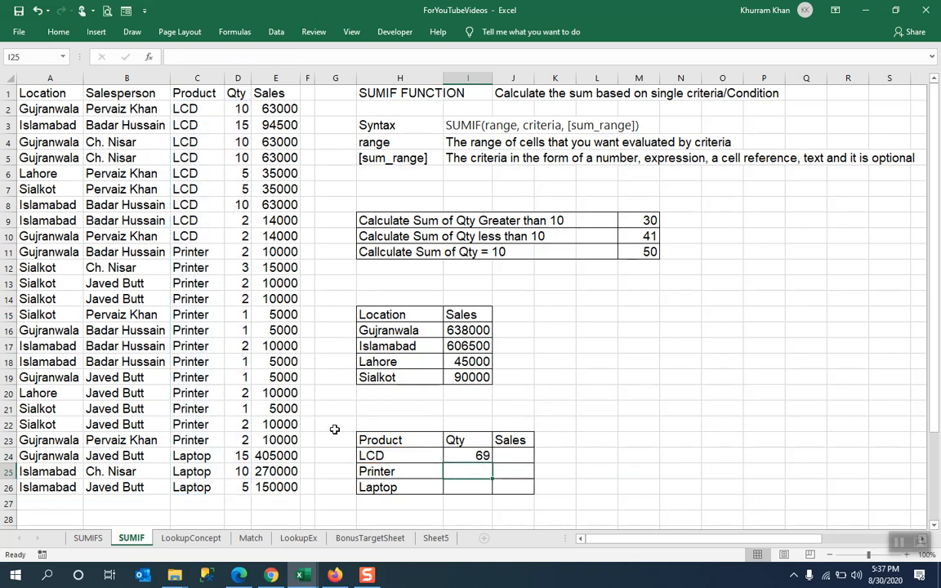
- Make the sum range in I24 absolute as $D$2:$D$26 and fill the formula down to I26
click(482, 456)
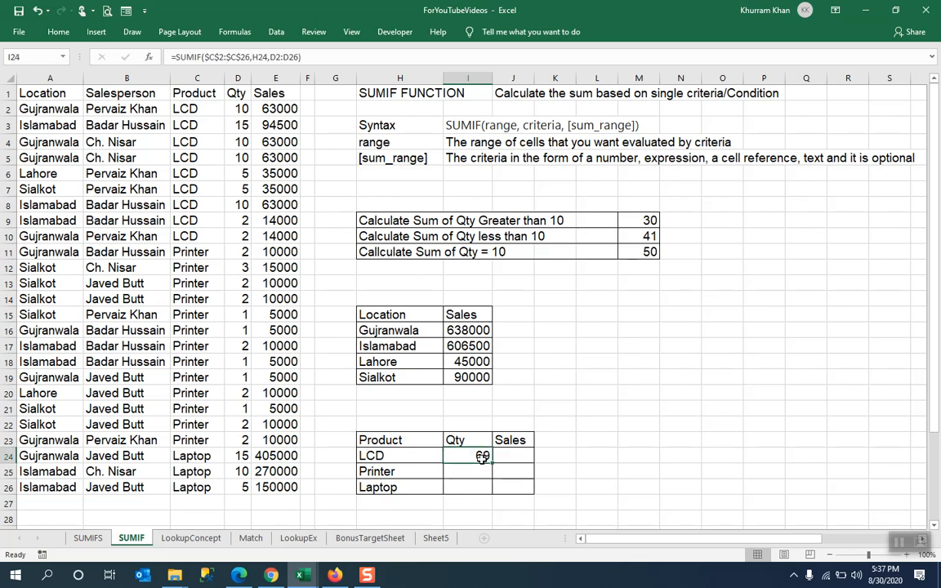
double_click(482, 458)
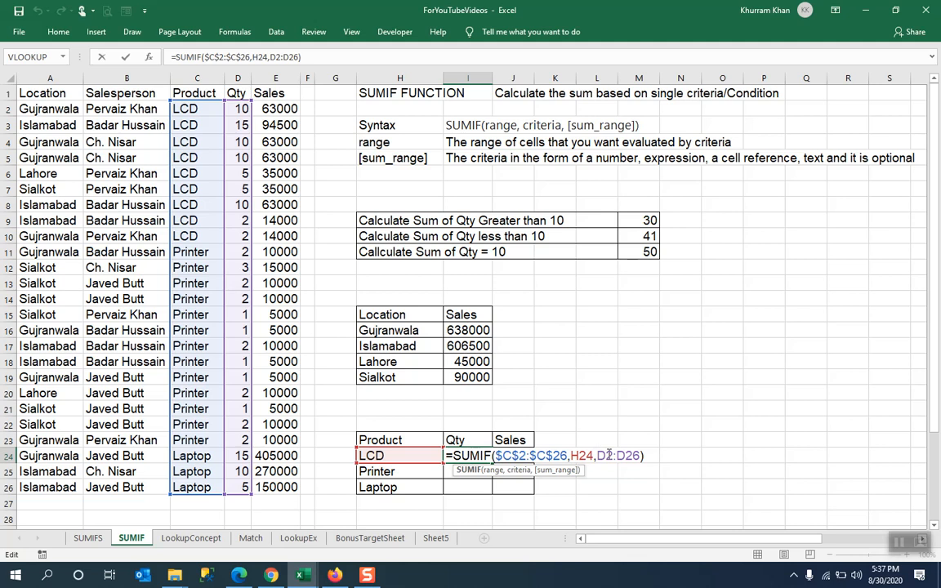
drag(597, 456, 633, 455)
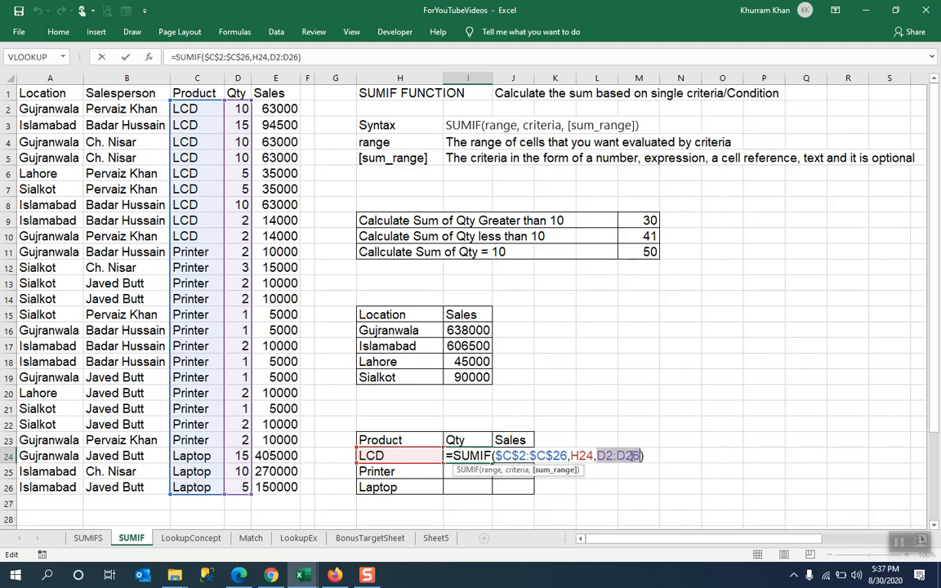
key(F4)
key(Return)
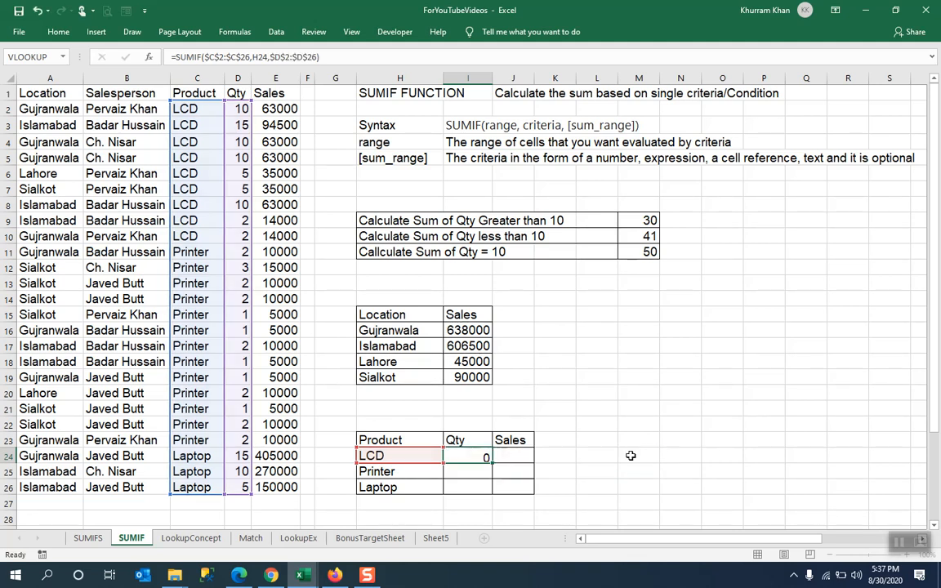
click(477, 455)
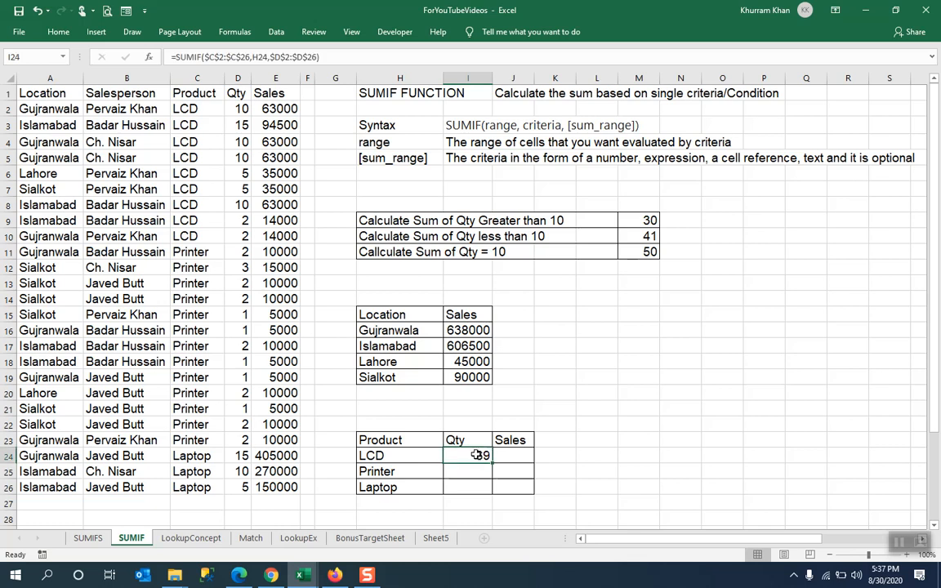
drag(493, 459, 494, 490)
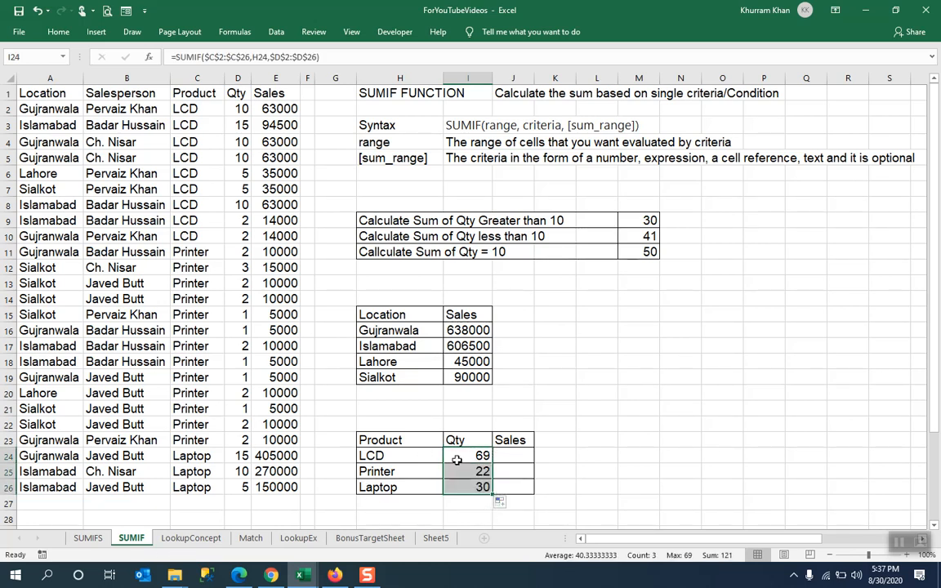
- Start a SUMIF formula in cell J24 with the product cells as the absolute criteria range $C$2:$C$26
click(511, 456)
text(=)
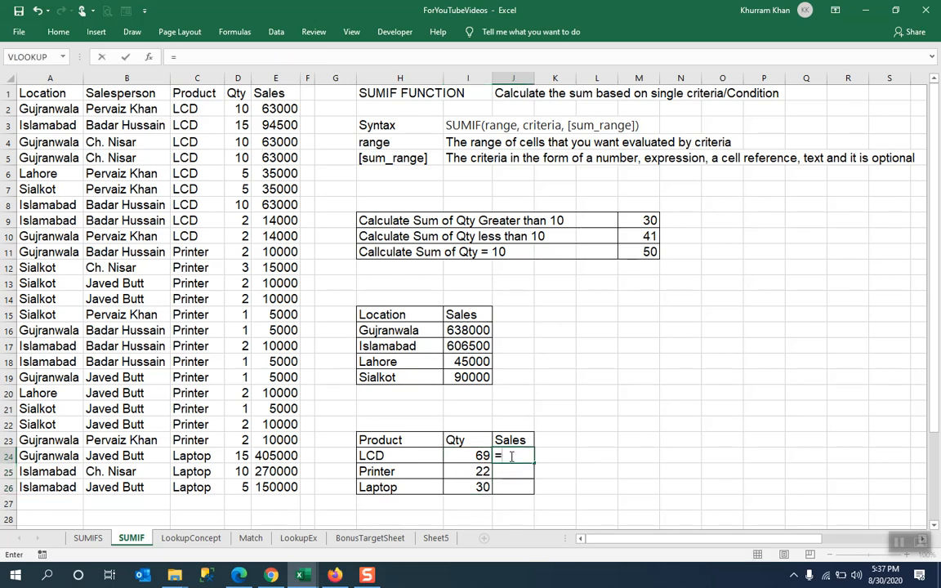
text(sumif)
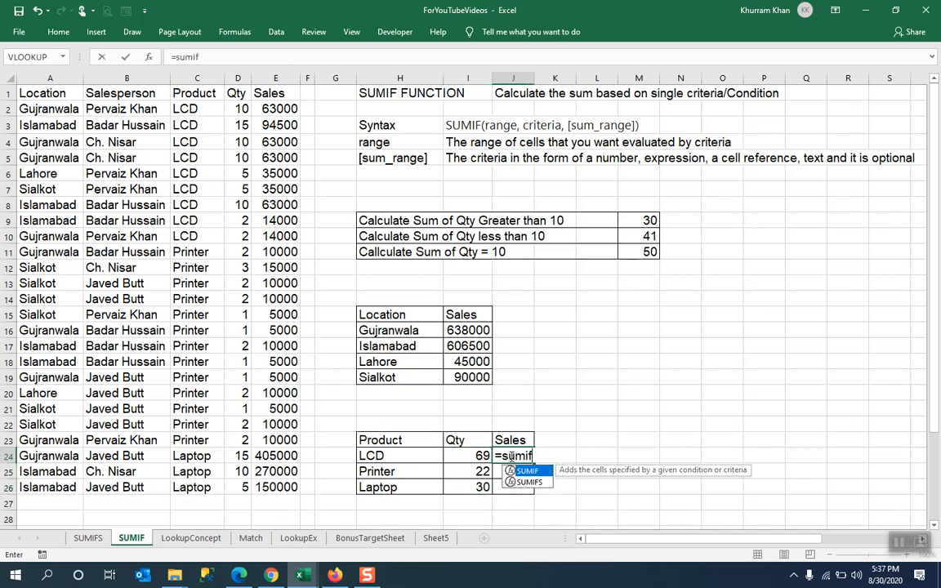
text(()
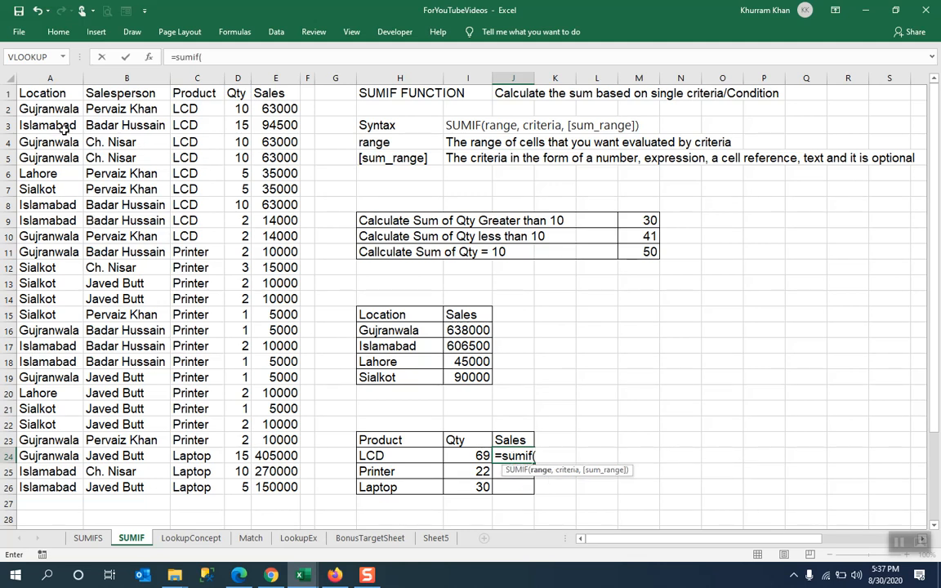
drag(192, 109, 210, 481)
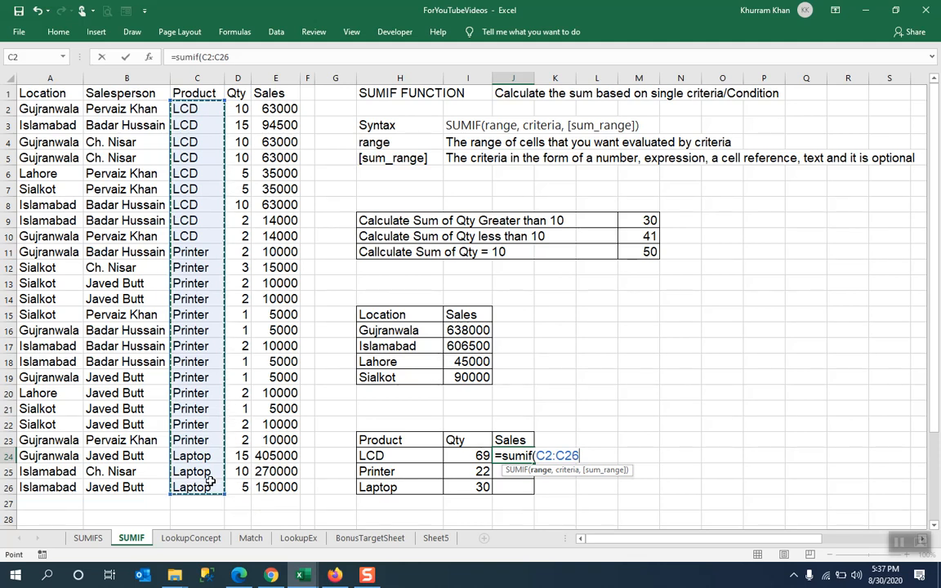
key(F4)
text(,)
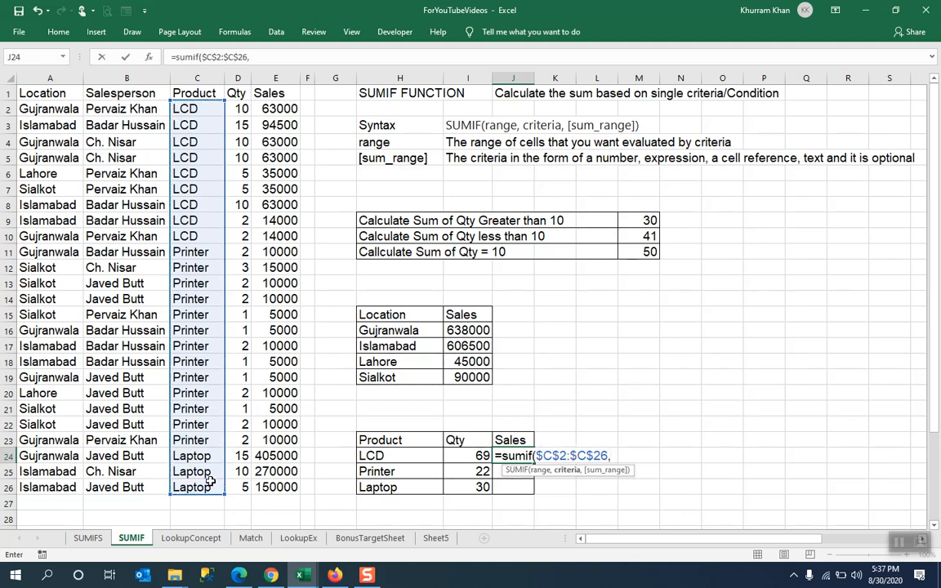
- Complete the J24 formula with criterion H24 and absolute sum range $E$2:$E$26, and fill it down to J26
click(372, 458)
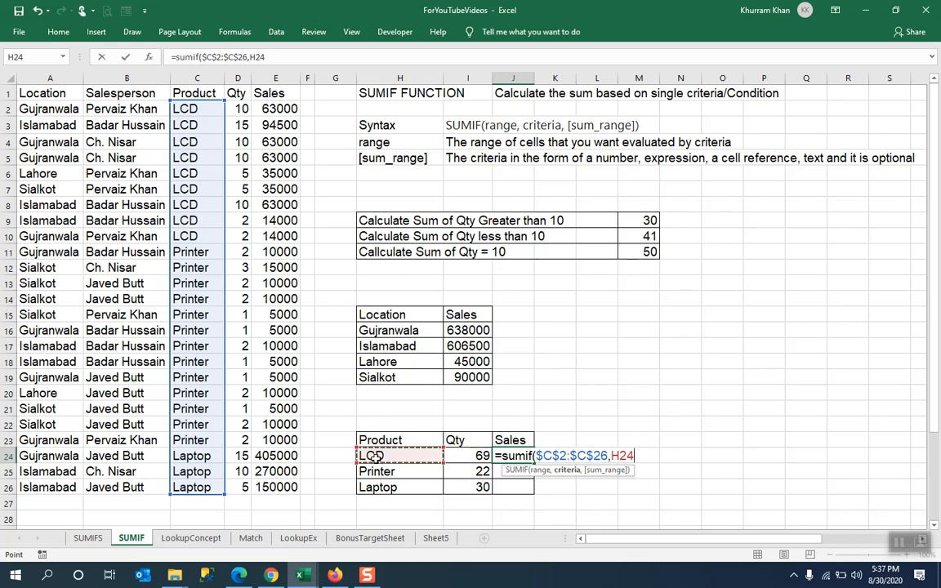
text(,)
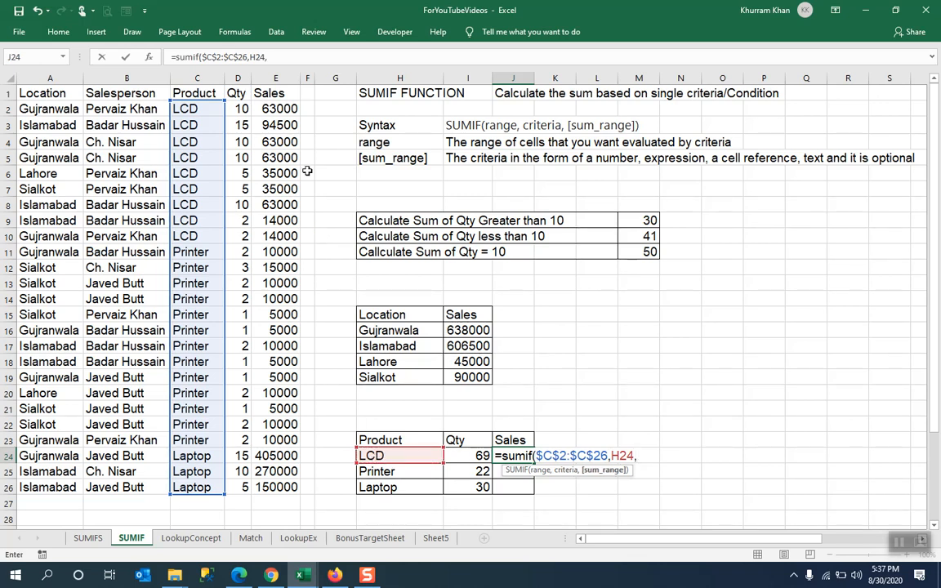
drag(283, 106, 283, 485)
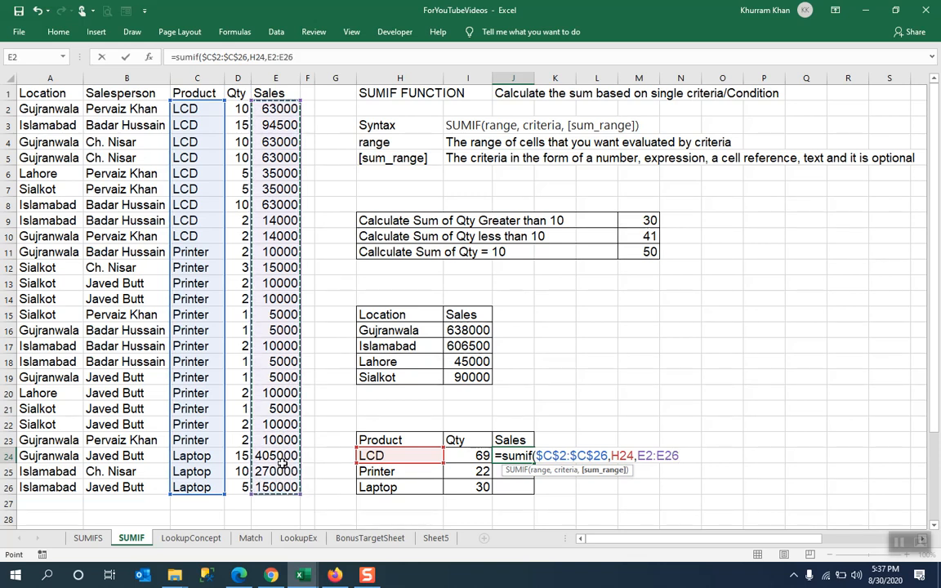
key(F4)
text())
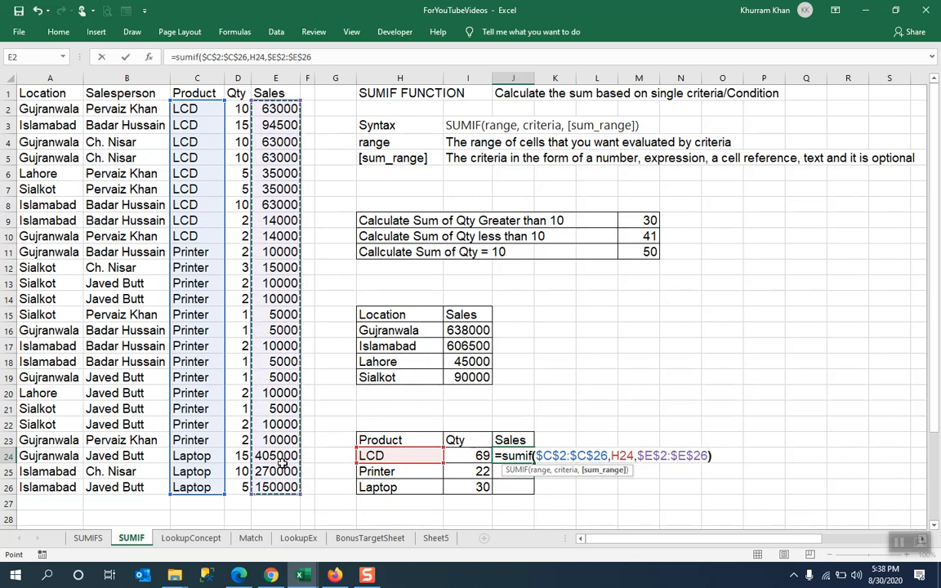
key(Return)
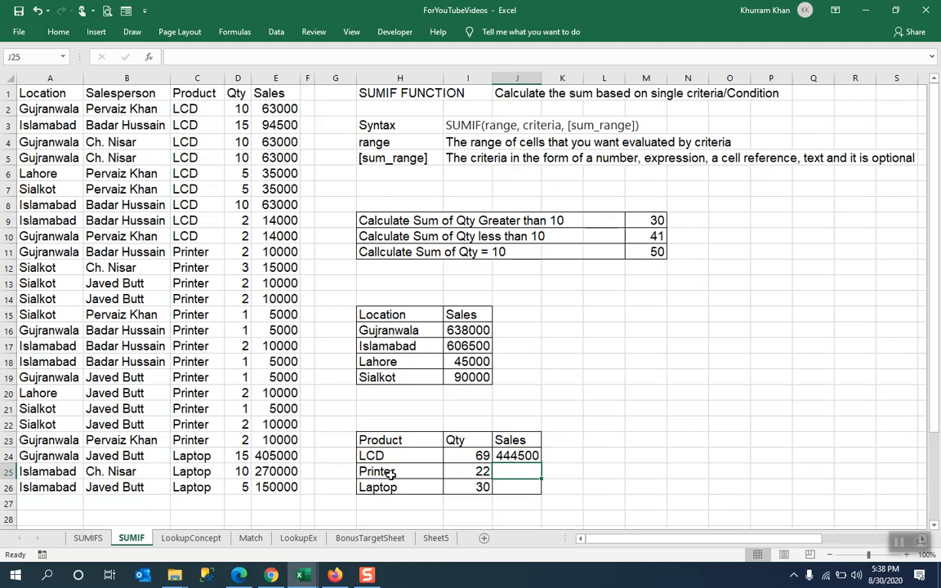
drag(541, 462, 540, 493)
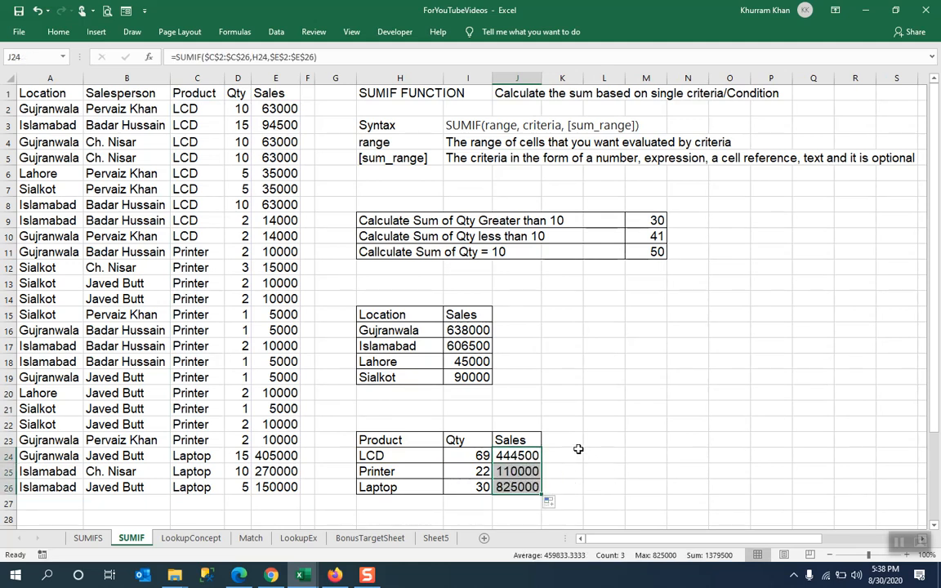